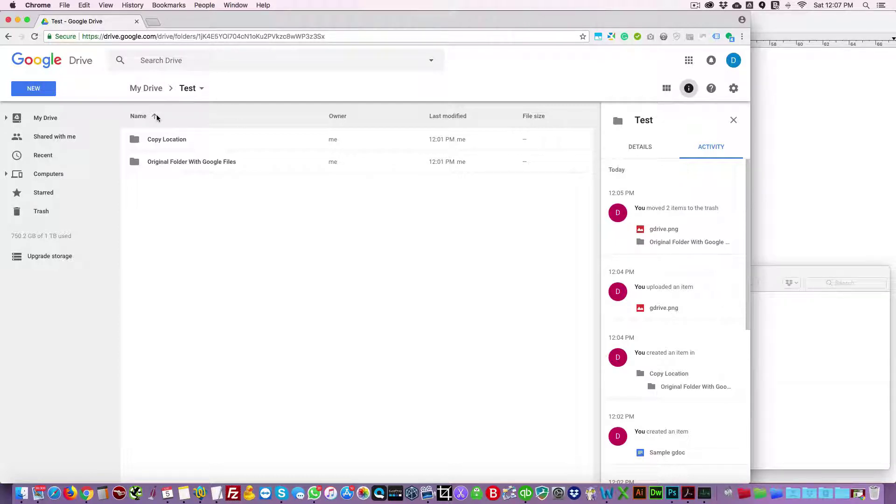
In Drive, look inside Original Folder With Google Files at gdrive.png and Sample gdoc
left_click(188, 162)
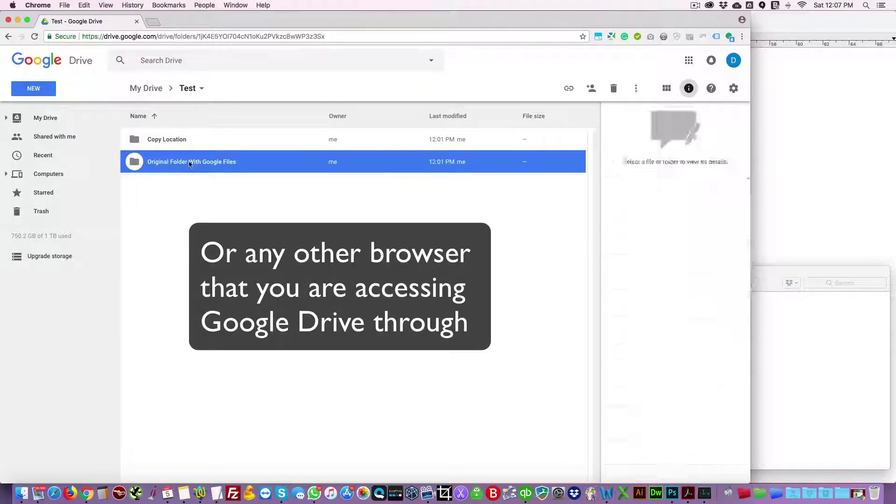
double_click(187, 163)
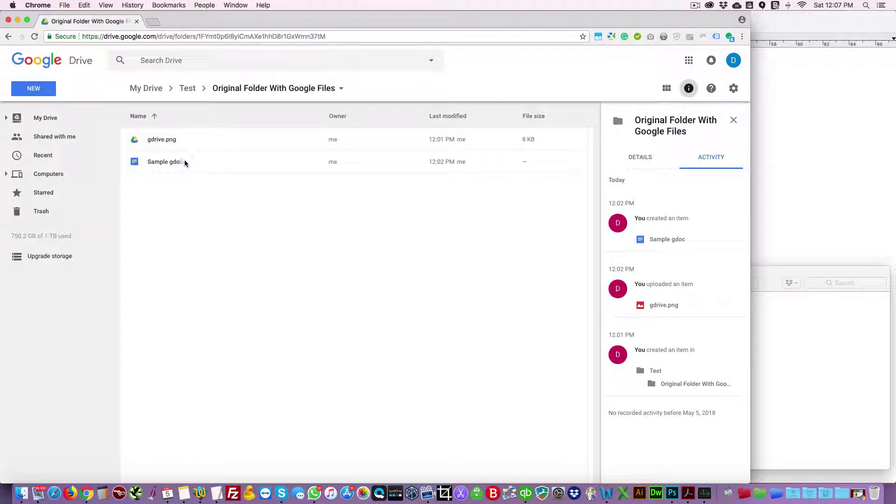
left_click(167, 140)
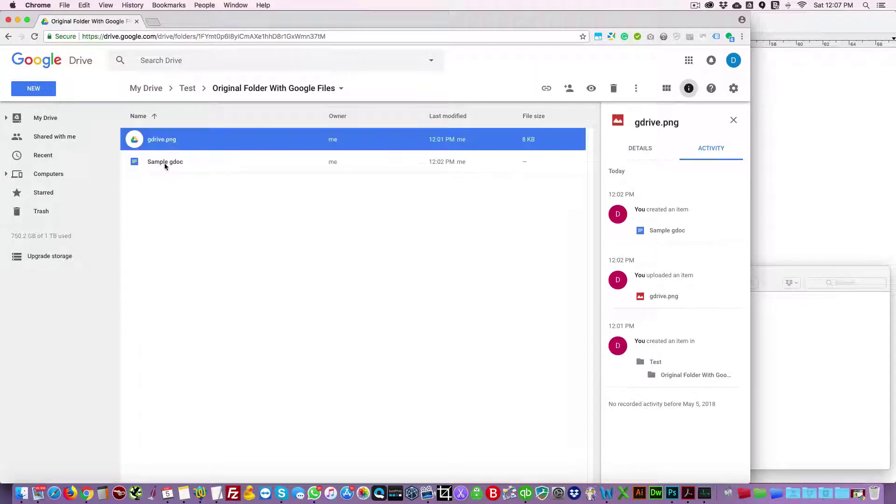
left_click(165, 162)
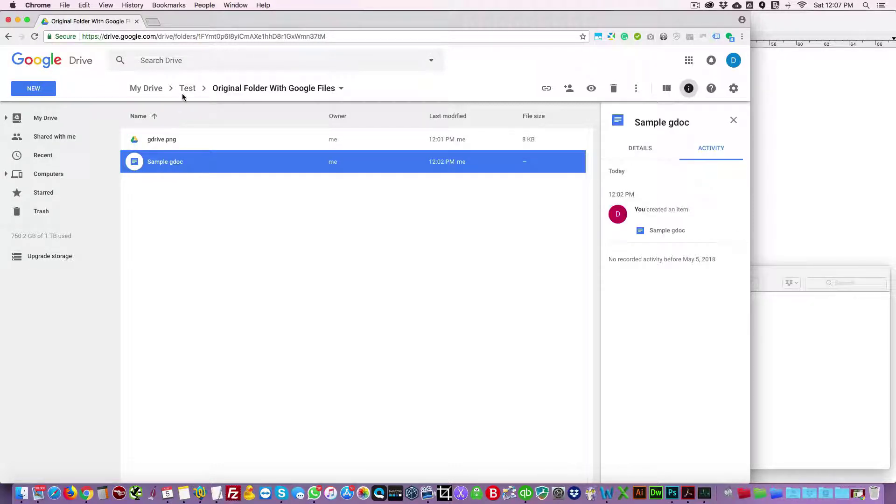
left_click(186, 93)
right_click(169, 161)
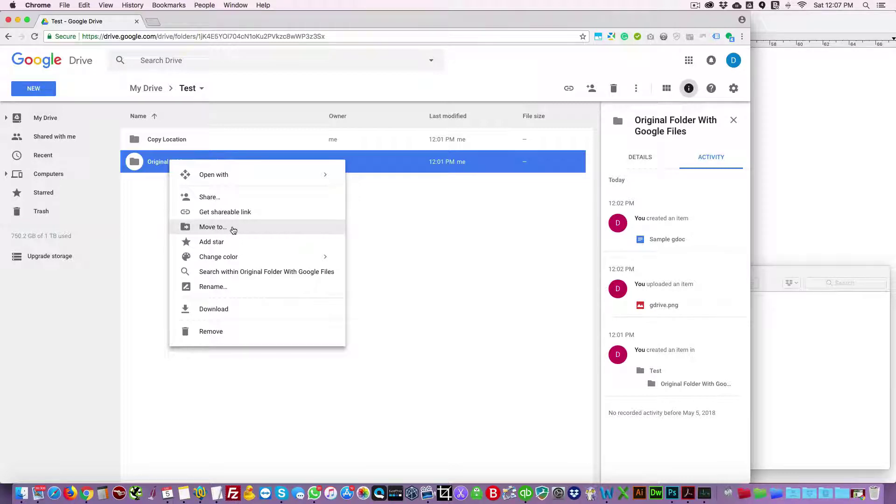
left_click(139, 226)
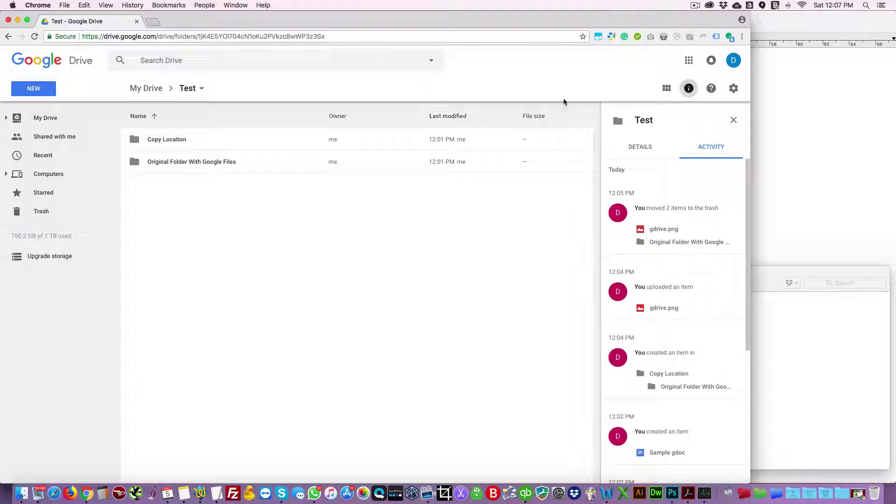
Open the Test folder in Finder from the Dock stack
left_click(754, 6)
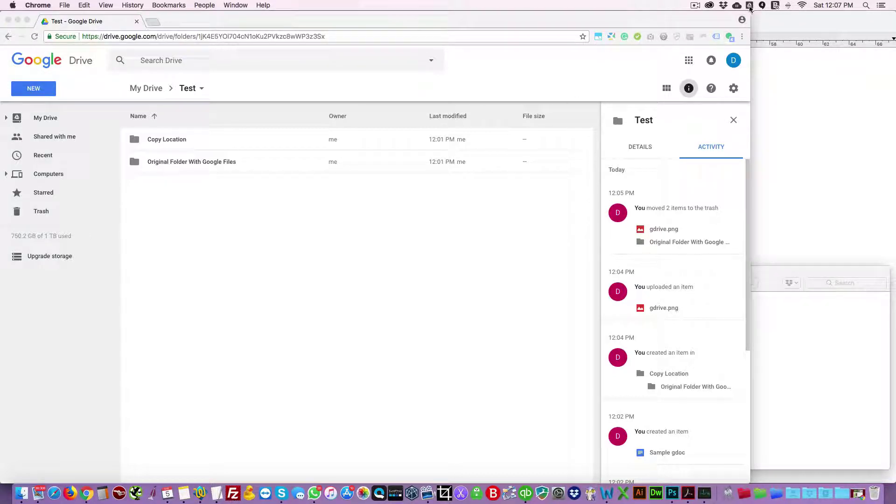
left_click(841, 495)
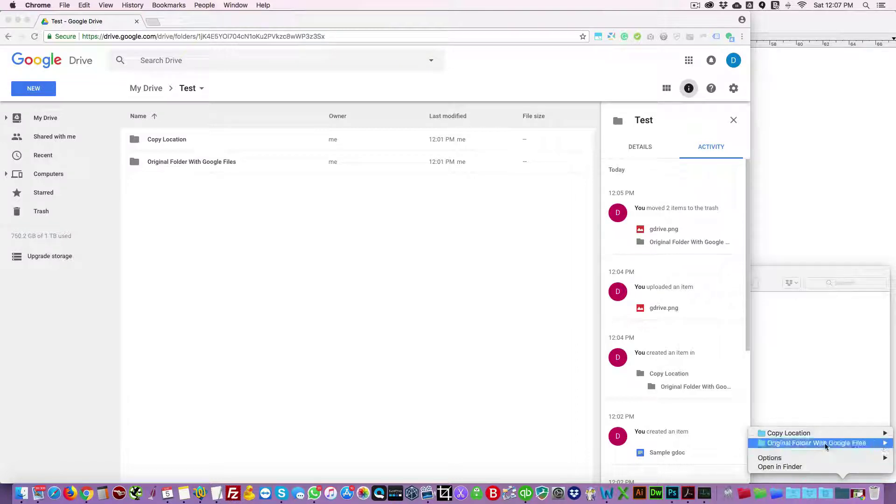
mouse_move(825, 443)
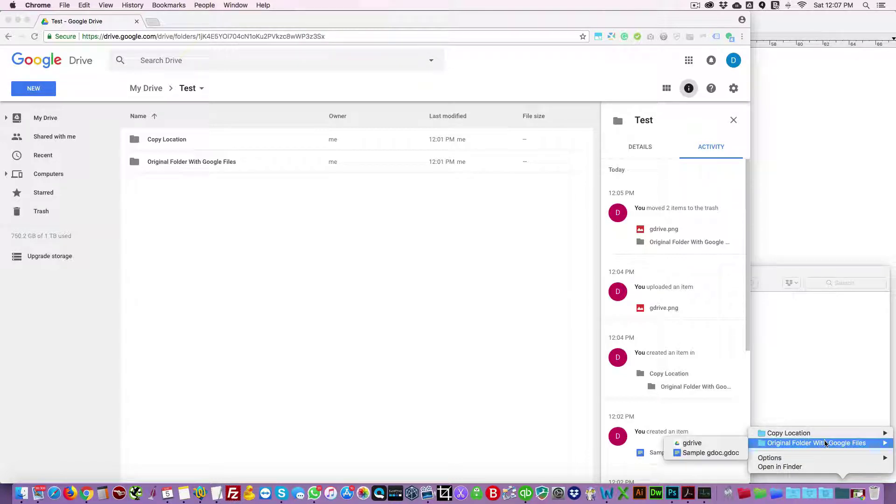
left_click(823, 466)
left_click_drag(561, 291, 195, 236)
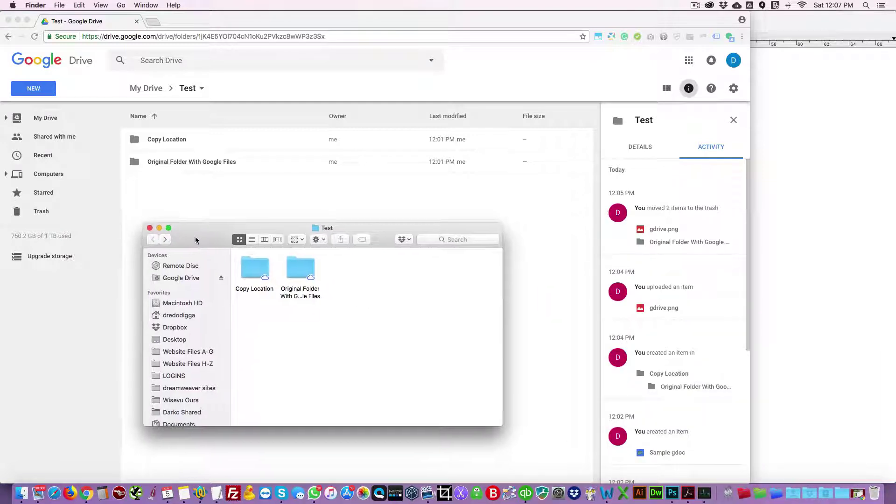
Browse Original Folder With Google Files in Finder, viewing the gdrive image and Sample gdoc.gdoc
double_click(297, 272)
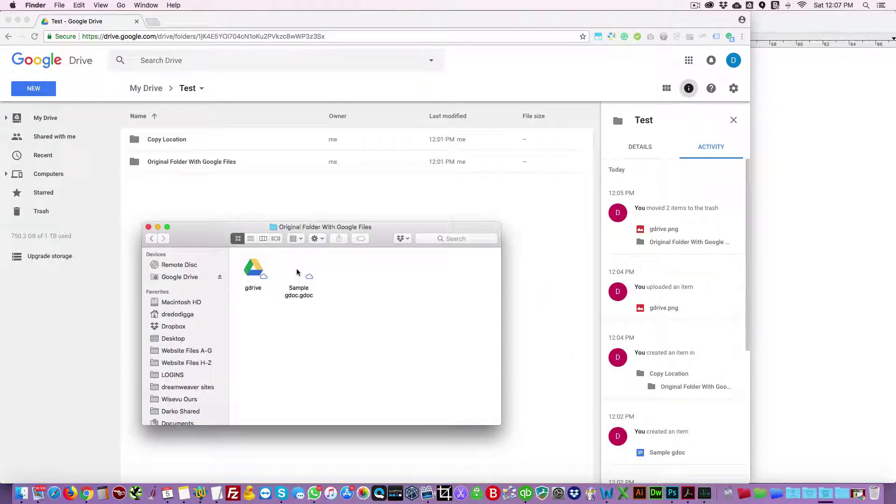
left_click(296, 268)
left_click_drag(223, 238, 213, 239)
left_click(245, 268)
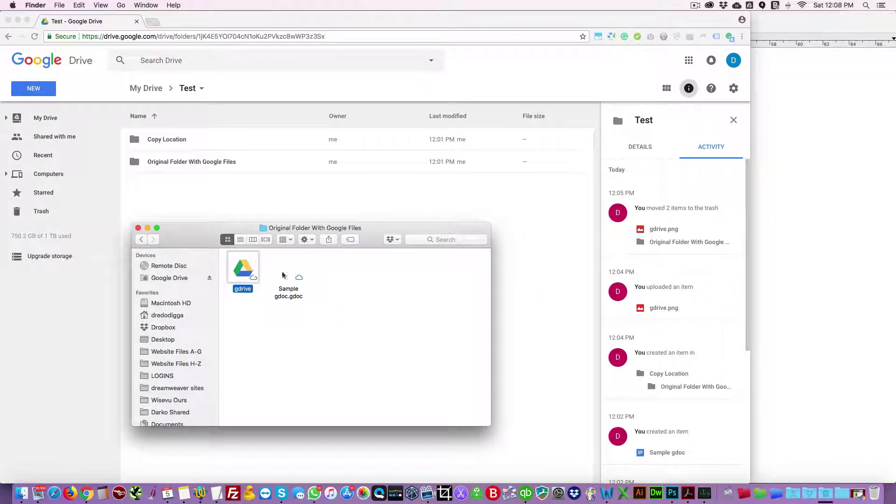
left_click(290, 272)
double_click(156, 162)
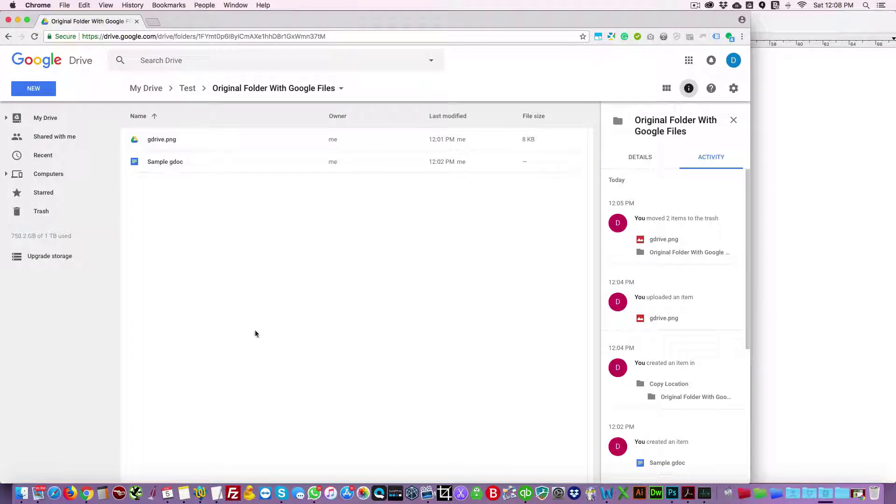
key("super+Tab")
Copy Original Folder With Google Files into Copy Location, dismissing the not-supported Google Doc error
left_click(205, 252)
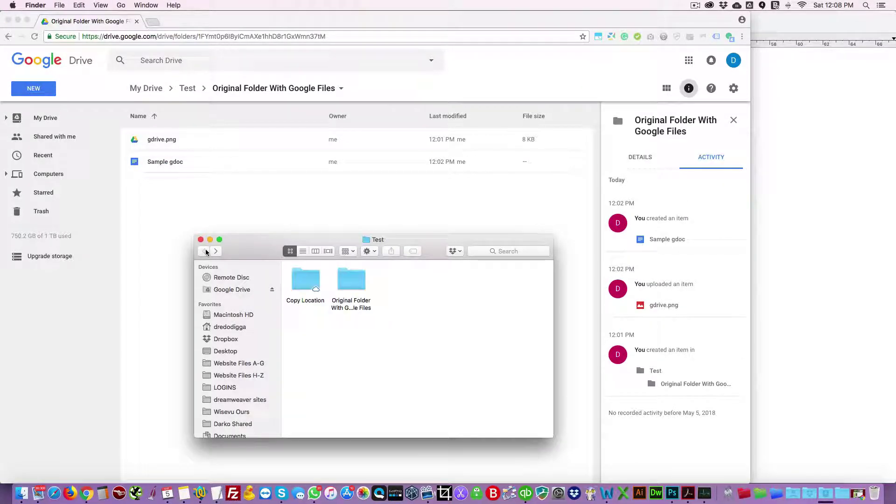
right_click(341, 282)
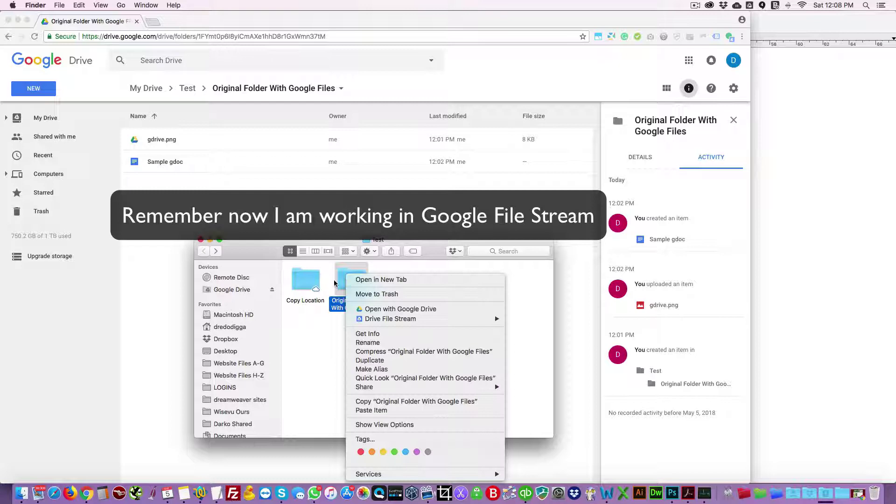
mouse_move(354, 322)
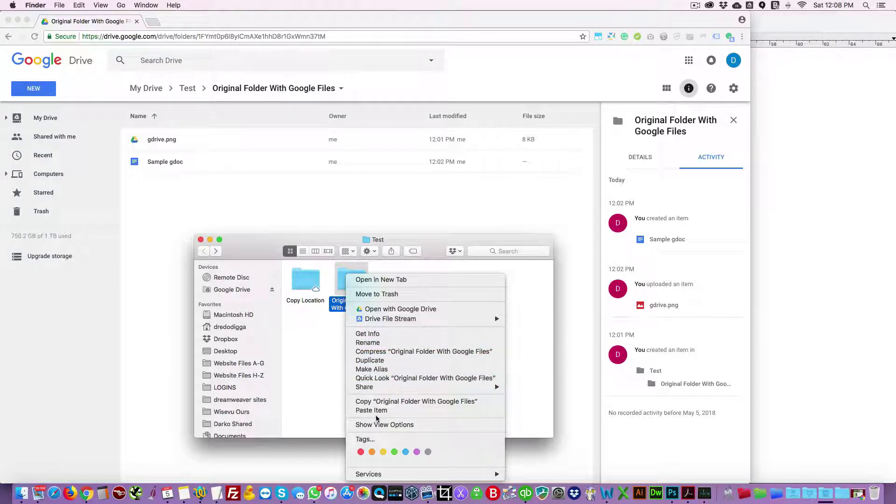
left_click(377, 402)
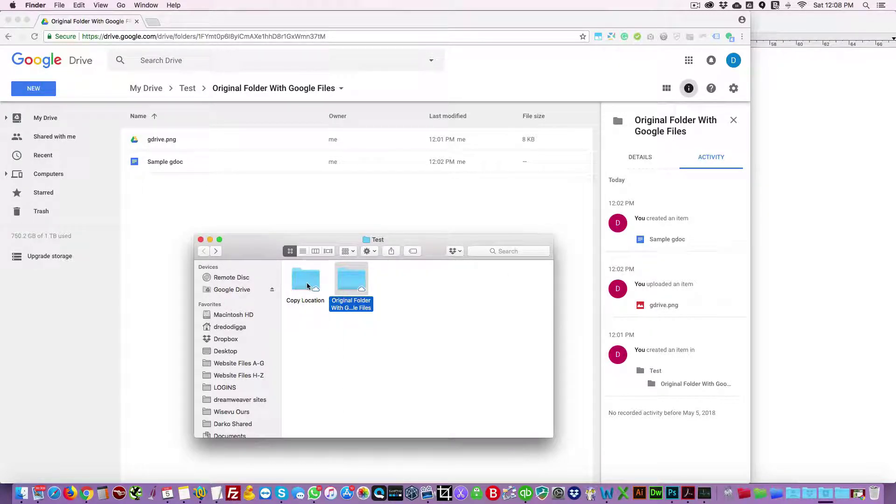
double_click(307, 284)
right_click(314, 283)
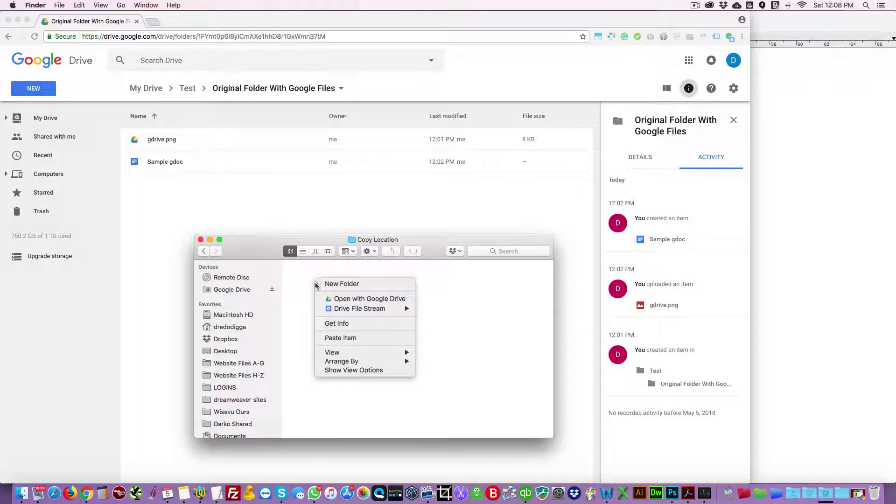
left_click(334, 338)
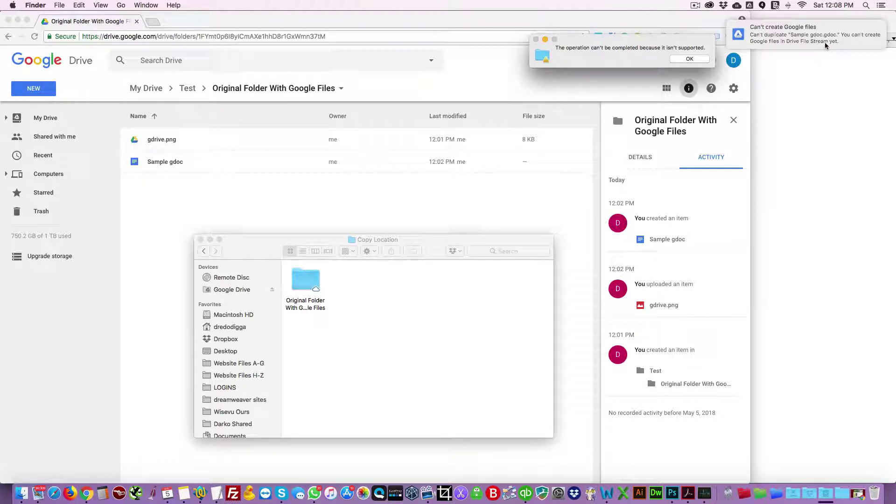
left_click(690, 59)
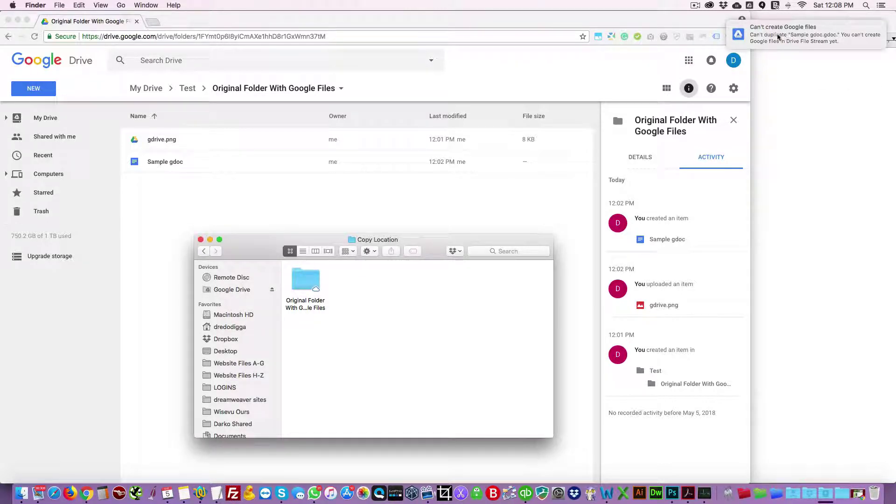
left_click_drag(264, 244, 256, 225)
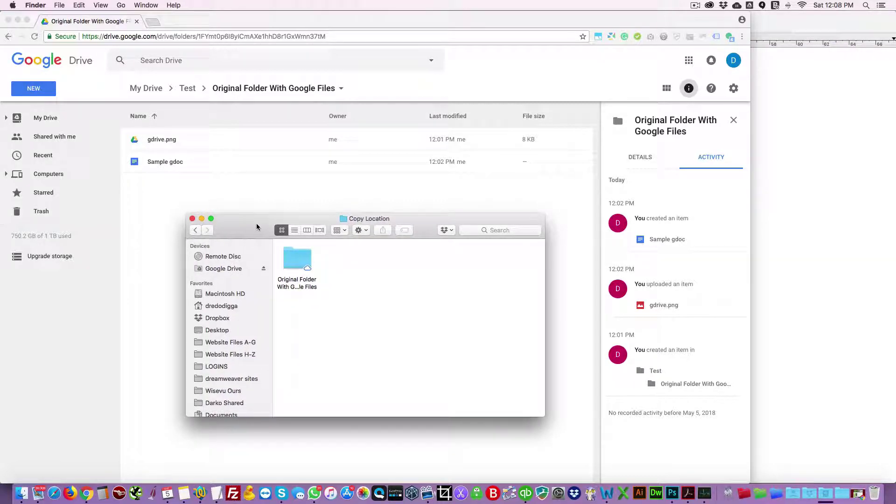
left_click(194, 231)
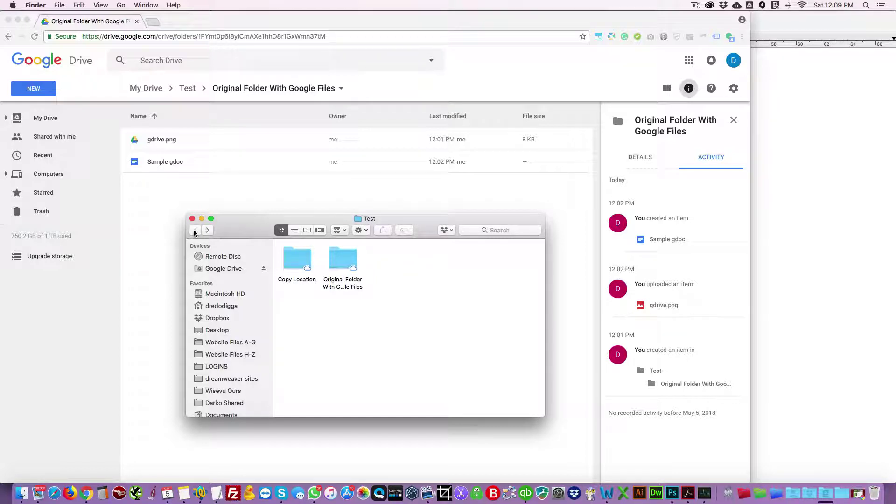
left_click_drag(256, 226, 250, 222)
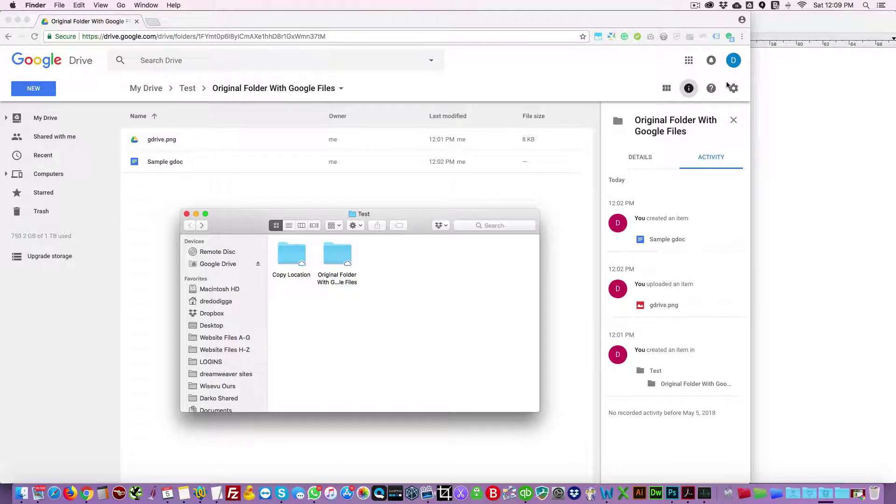
Resume the paused syncing from the Backup and Sync menu-bar options menu
left_click(736, 7)
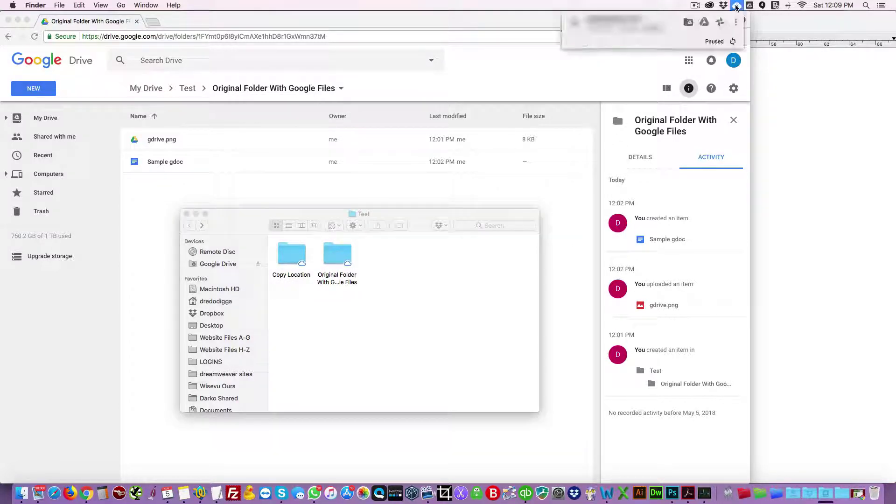
left_click(736, 6)
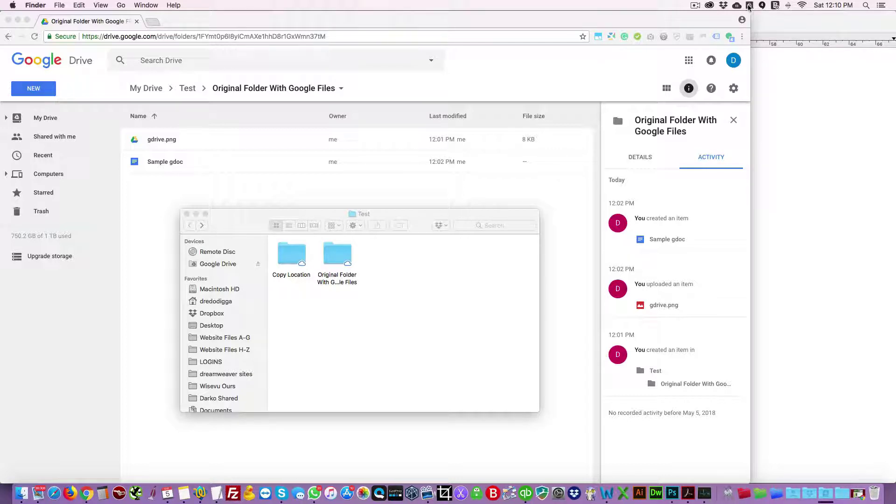
left_click(749, 6)
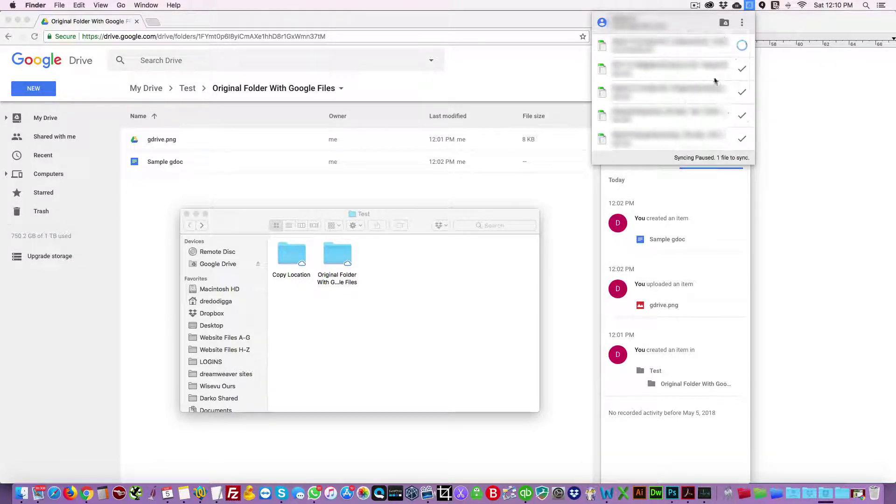
left_click(749, 5)
left_click(736, 5)
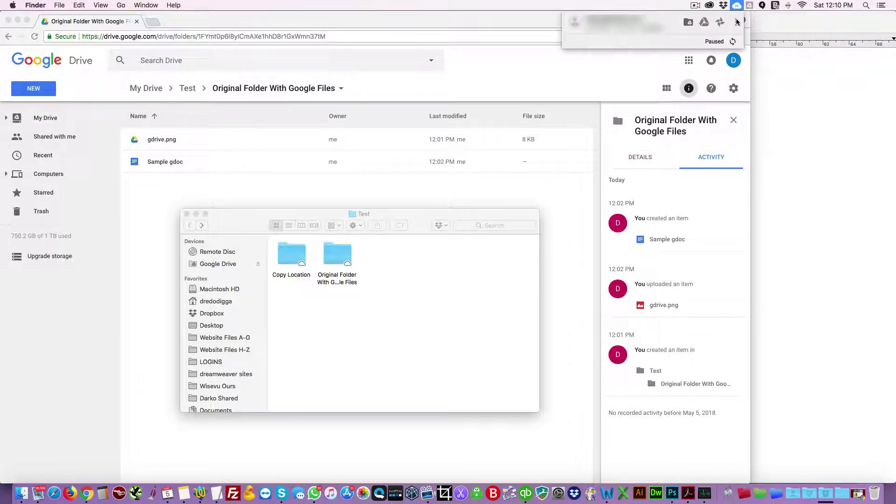
left_click(736, 22)
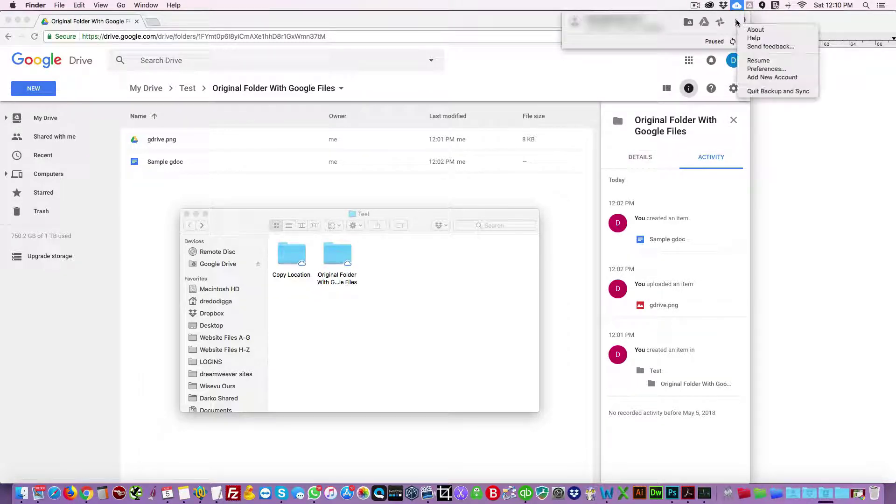
left_click(757, 61)
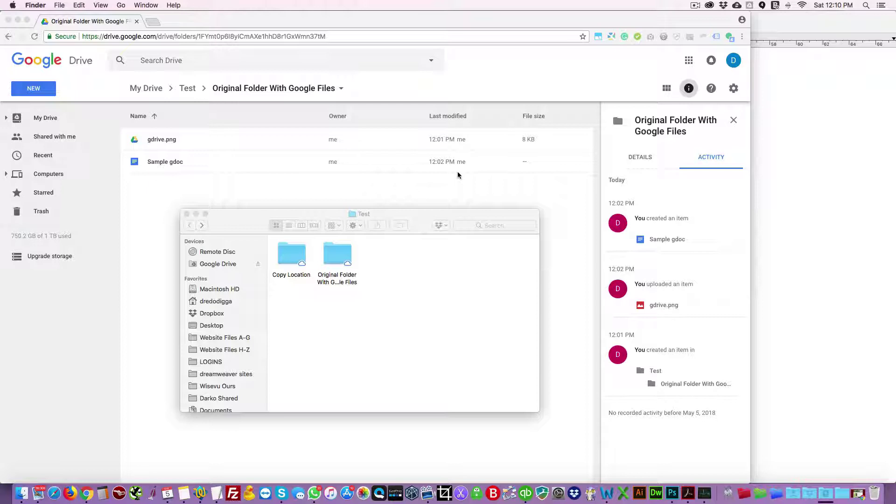
left_click(422, 206)
left_click_drag(422, 206, 422, 205)
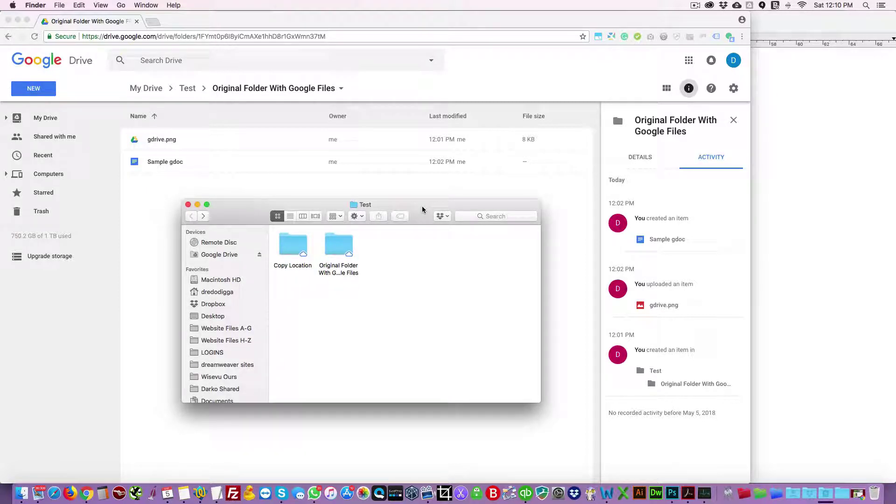
Review Backup and Sync's Google Drive preferences, with Test and its subfolders ticked, and confirm
left_click(736, 6)
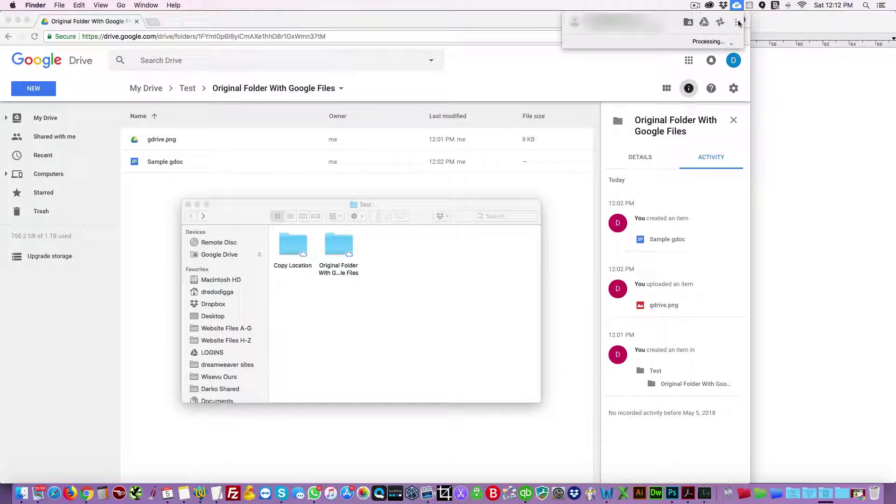
left_click(735, 23)
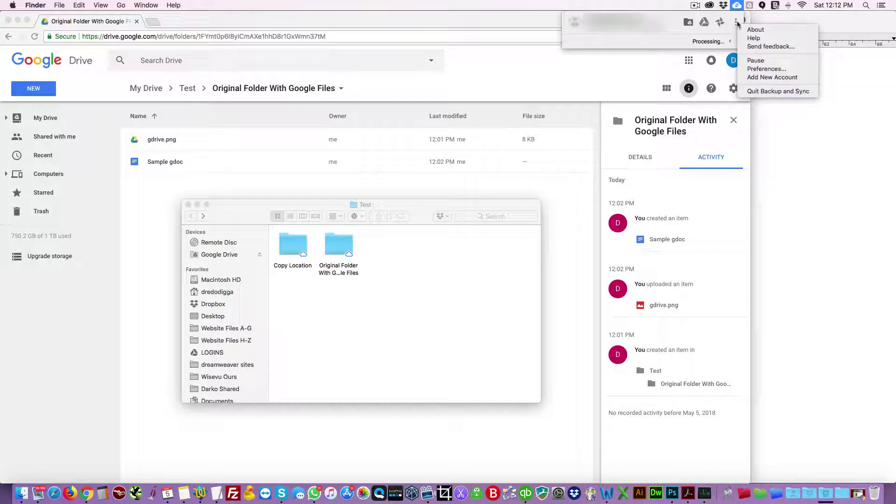
left_click(754, 68)
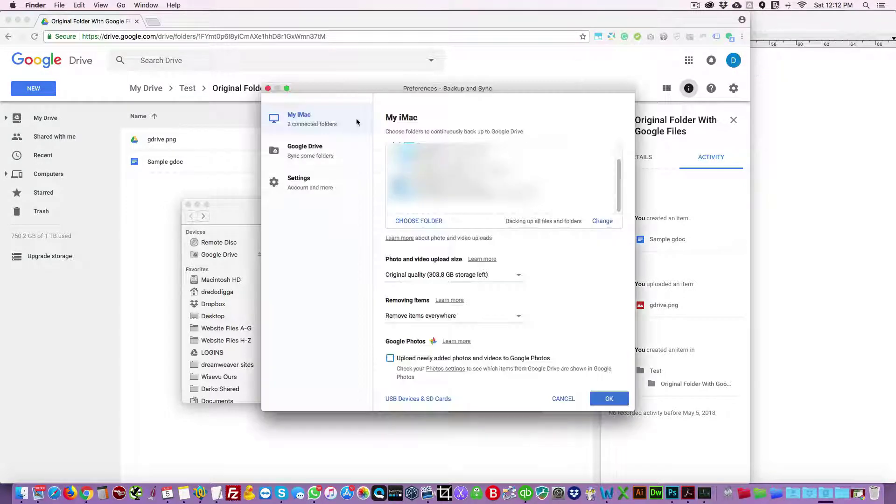
left_click(309, 149)
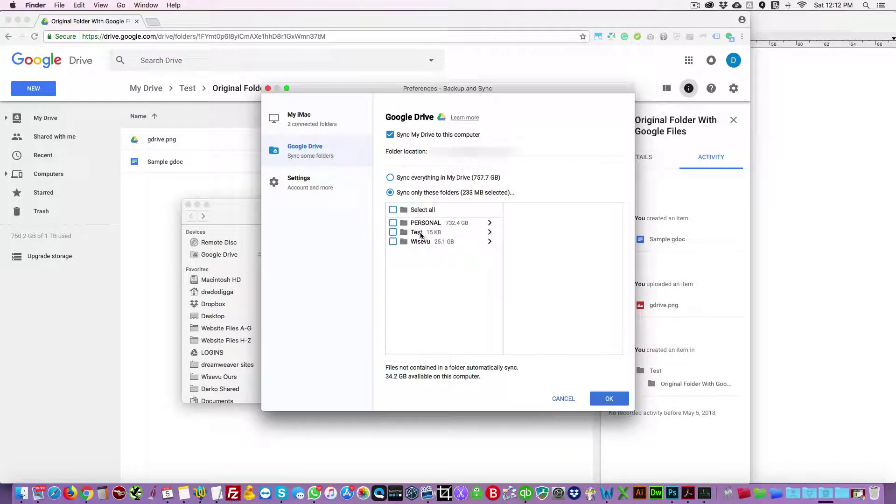
left_click(490, 233)
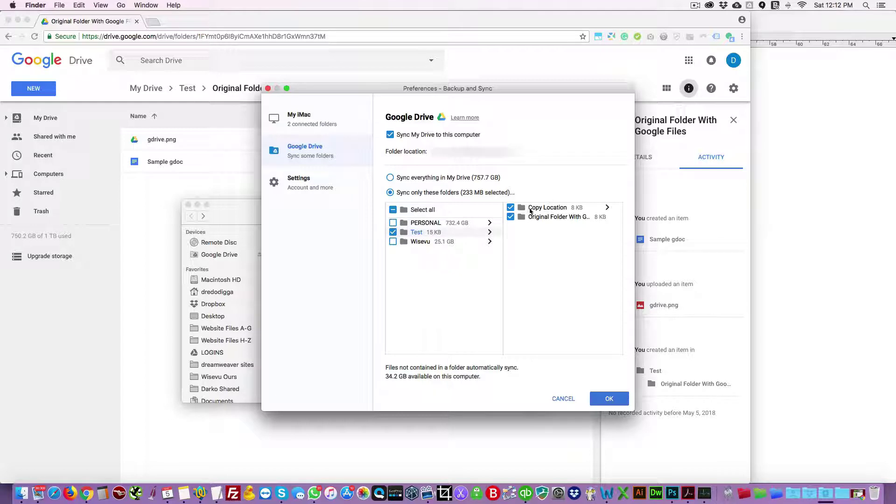
left_click(607, 400)
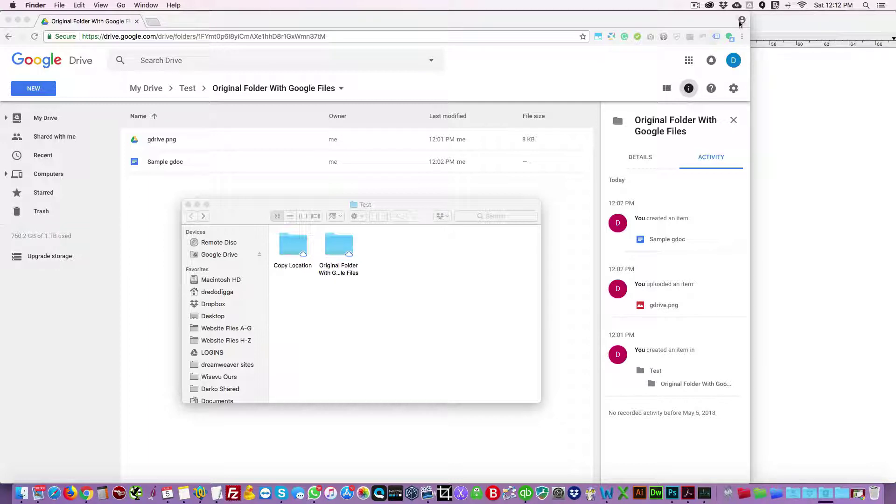
Copy Original Folder With Google Files and paste it into Copy Location with Cmd+V
left_click(737, 6)
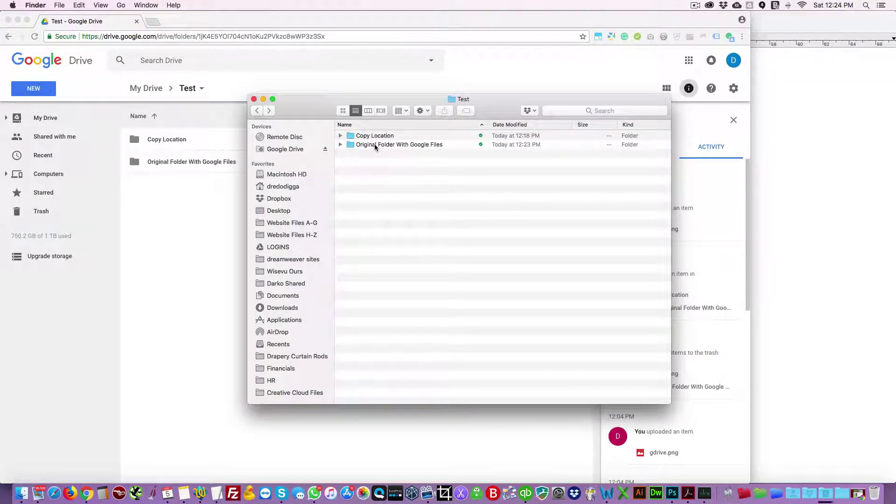
double_click(374, 143)
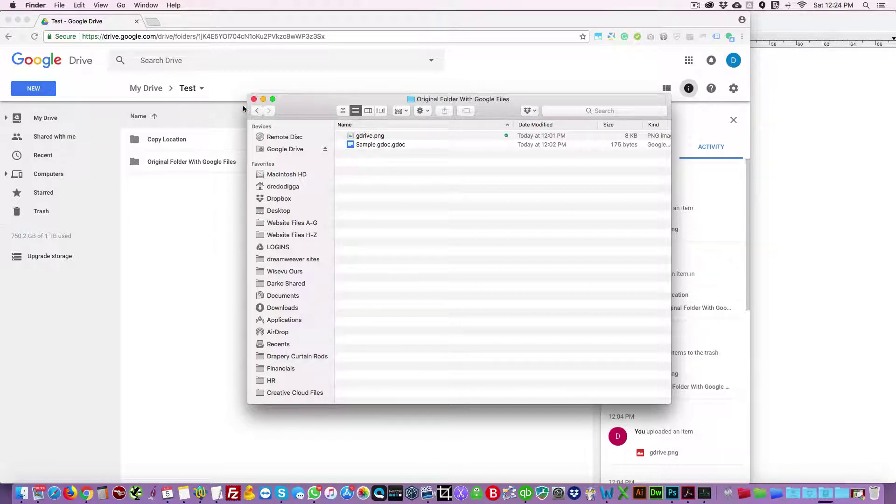
left_click(256, 111)
left_click(368, 144)
right_click(368, 144)
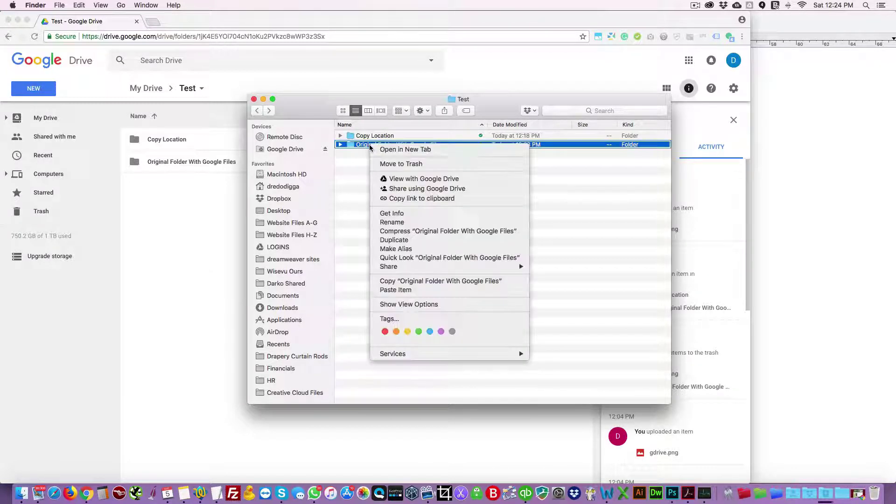
left_click(406, 280)
left_click(368, 136)
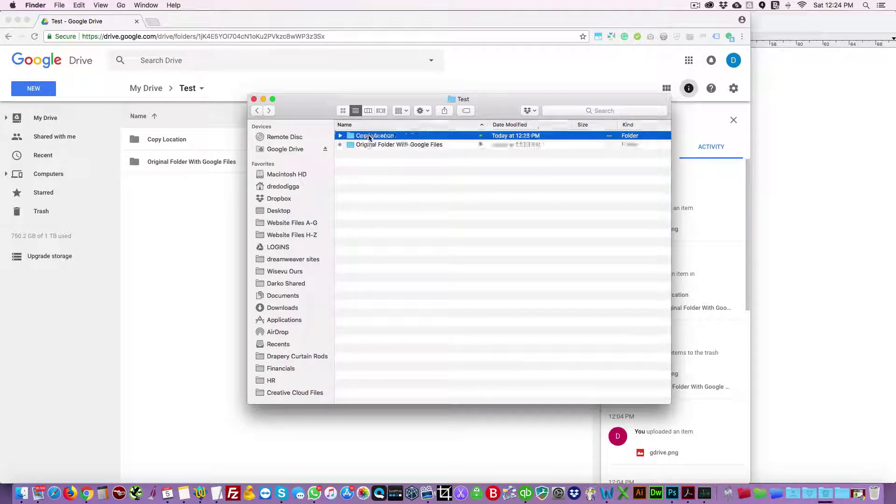
double_click(368, 137)
key("super+v")
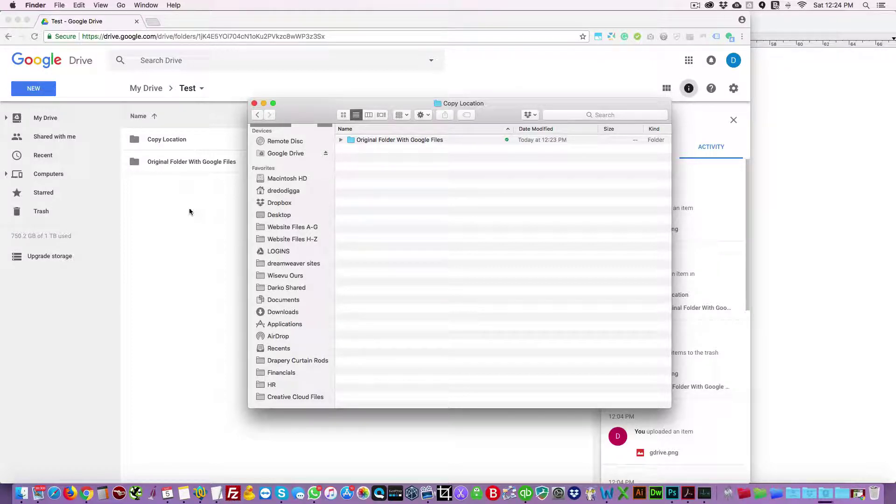
left_click_drag(280, 117, 426, 144)
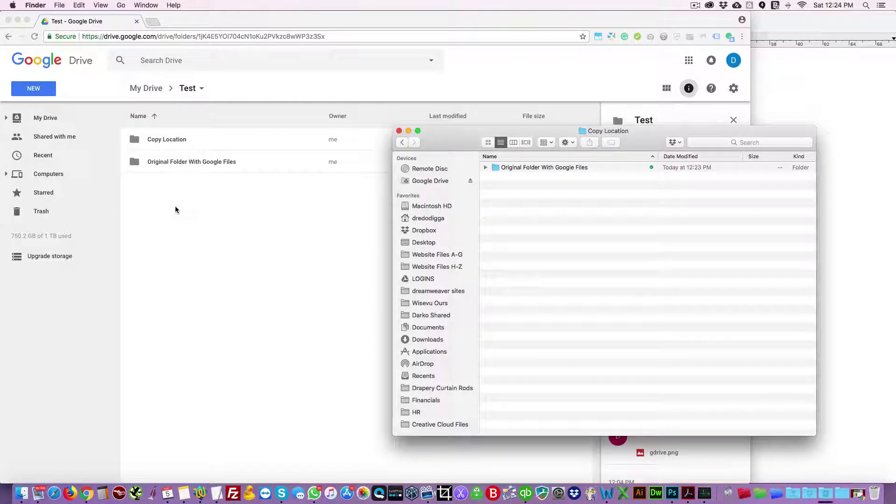
In Drive, check the copied folder inside Copy Location, then remove it
left_click(175, 206)
double_click(167, 141)
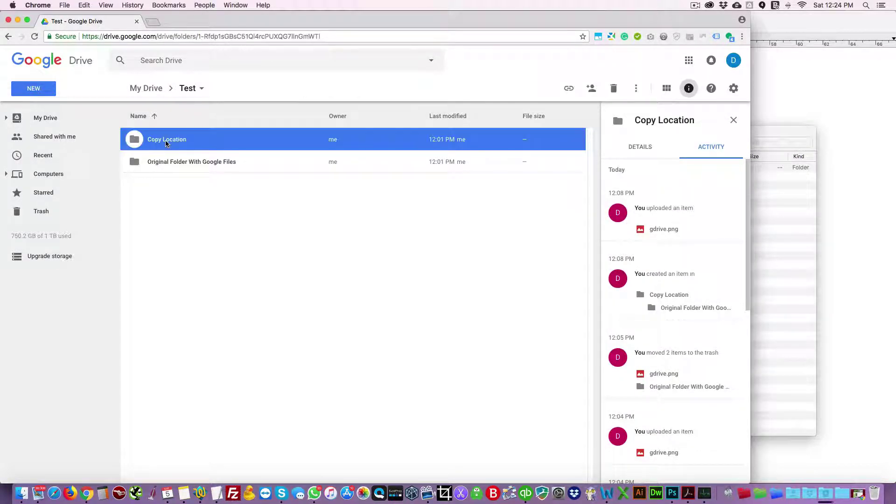
double_click(171, 140)
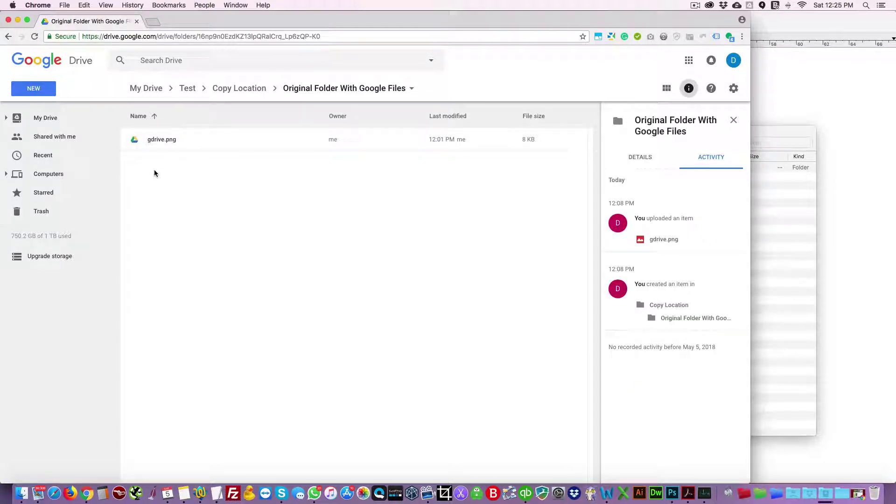
key("super+bracketleft")
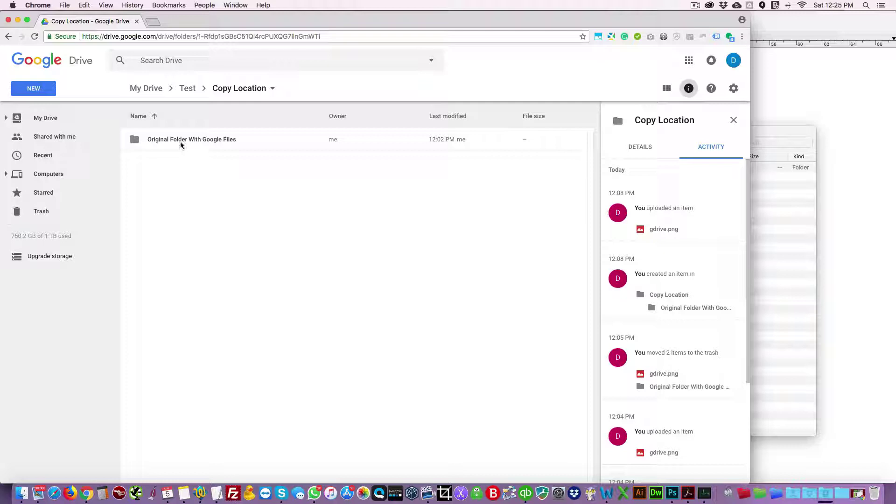
left_click(177, 141)
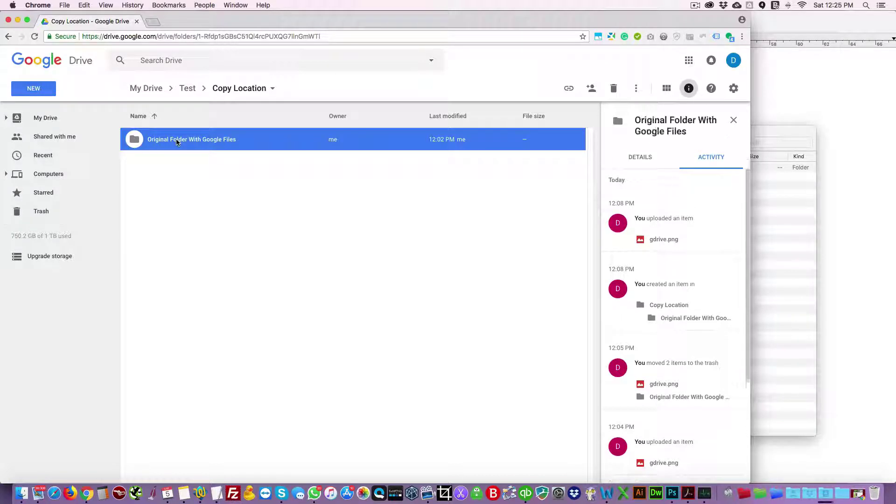
right_click(178, 141)
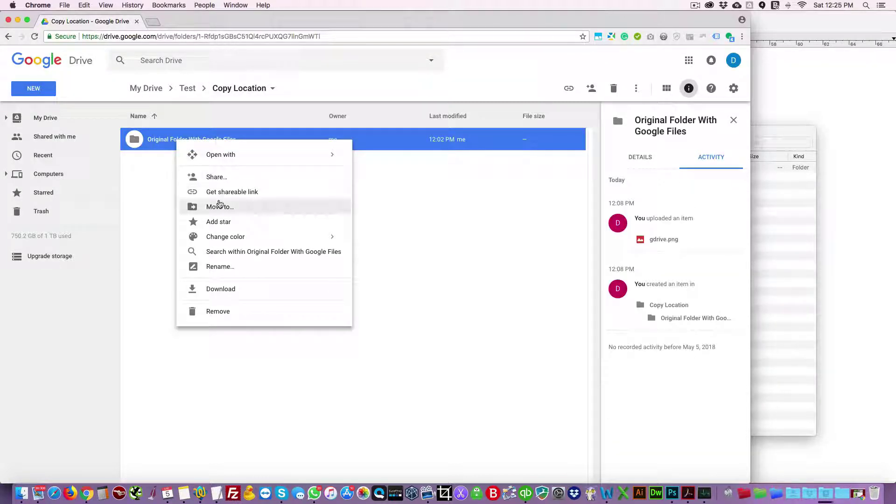
left_click(217, 311)
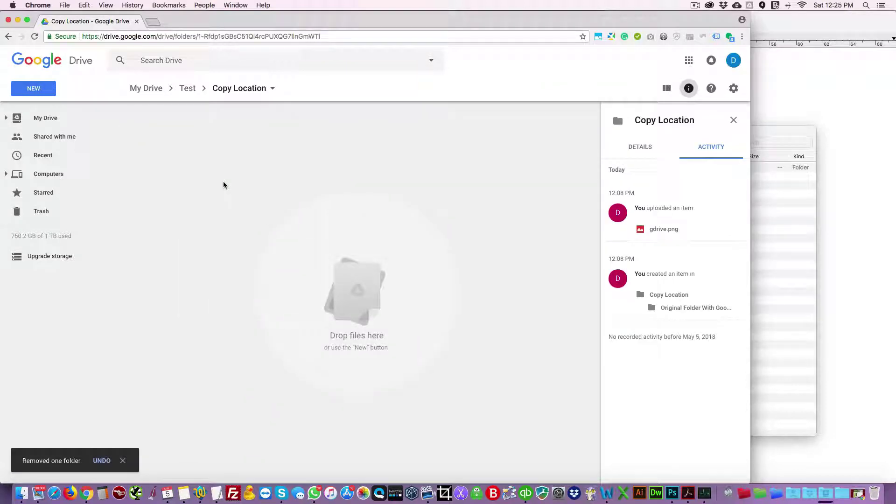
Delete the earlier copied folder from Copy Location in Finder
left_click(188, 89)
left_click(770, 200)
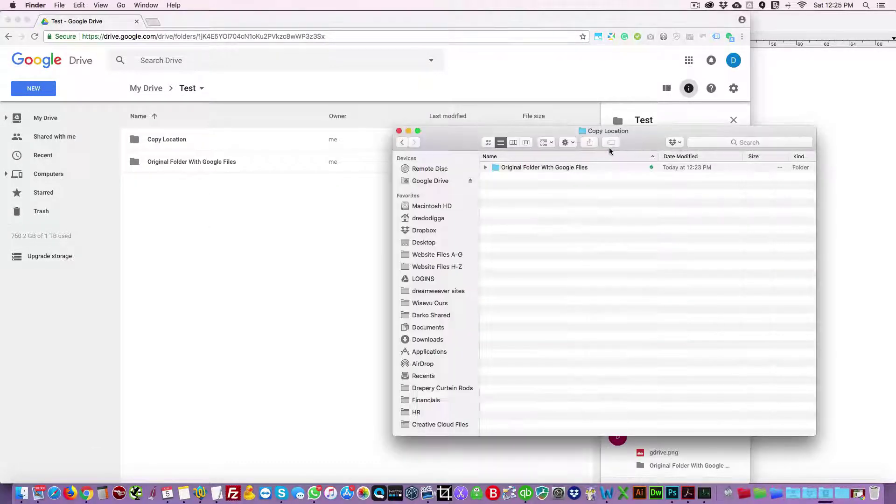
left_click_drag(540, 135, 391, 165)
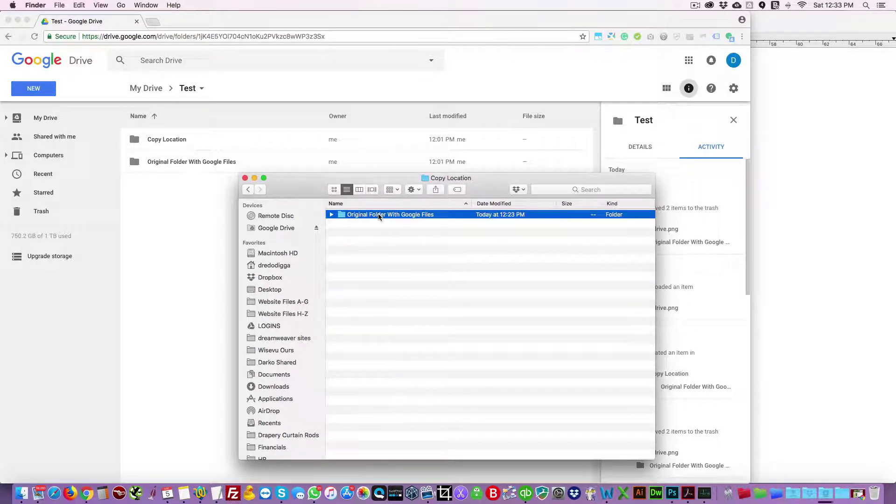
double_click(378, 213)
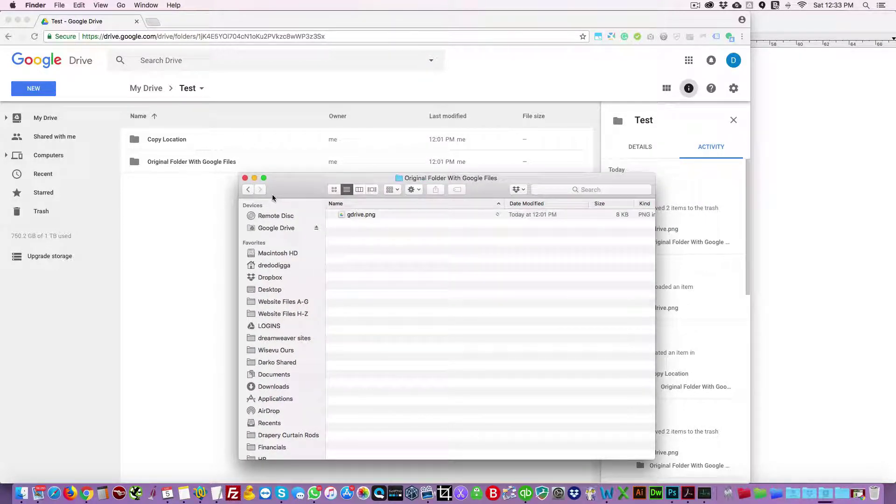
left_click(247, 190)
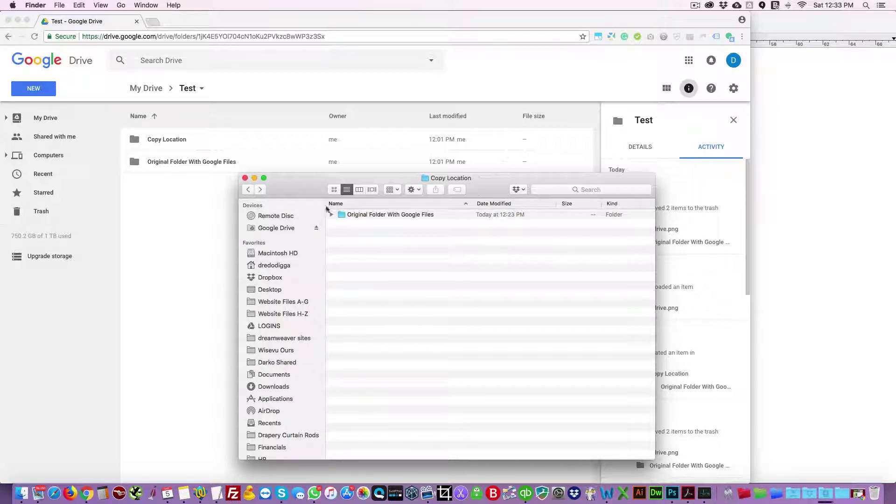
left_click(370, 215)
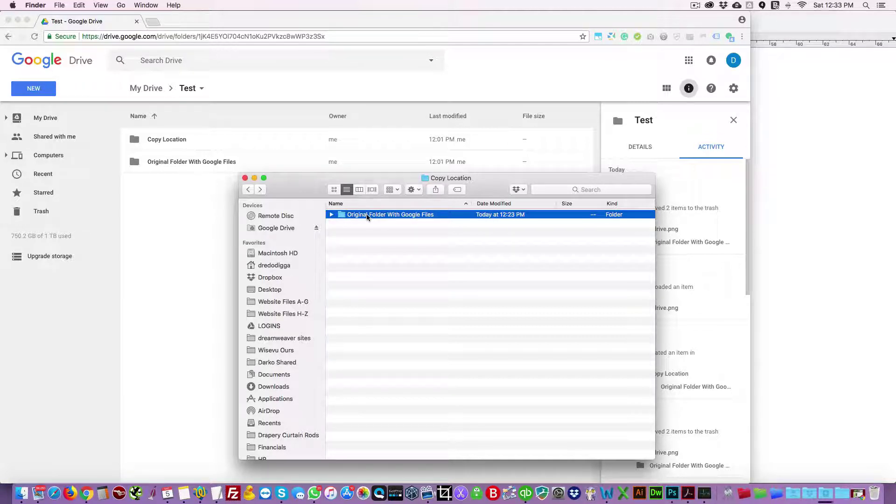
key("super+BackSpace")
Copy Original Folder With Google Files, paste it into Copy Location, and open the pasted copy
left_click(246, 190)
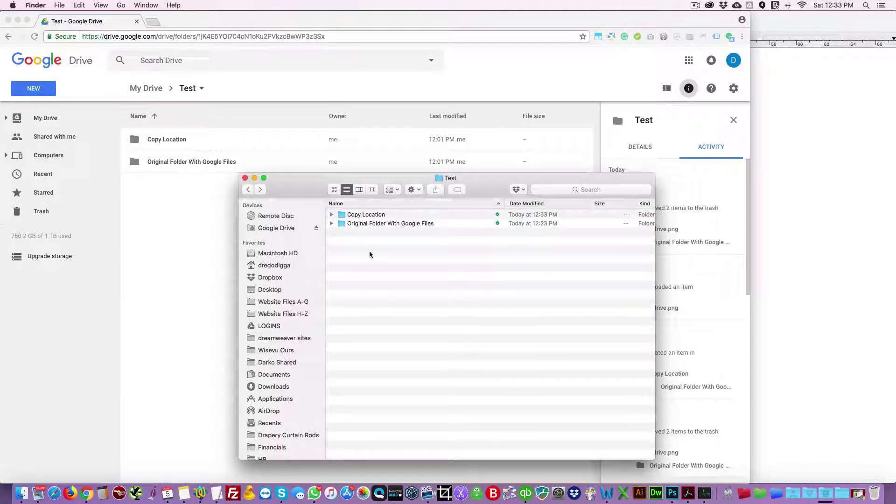
left_click(369, 223)
right_click(369, 223)
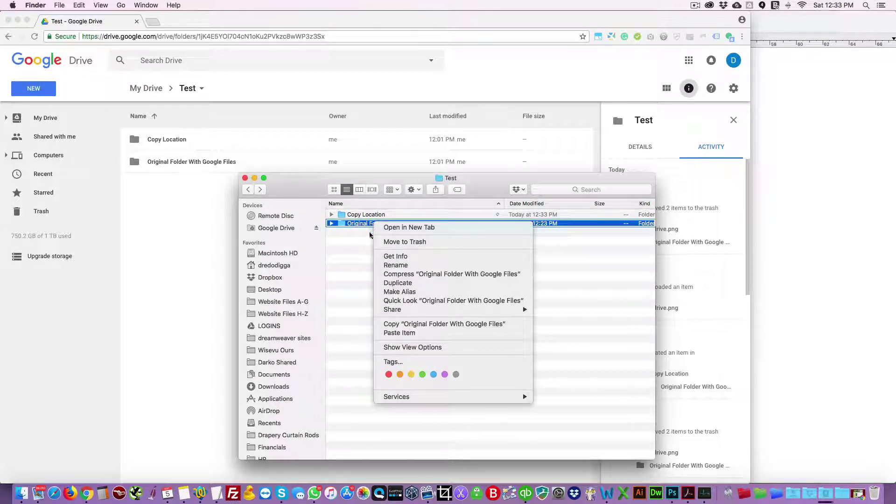
left_click(405, 323)
double_click(358, 223)
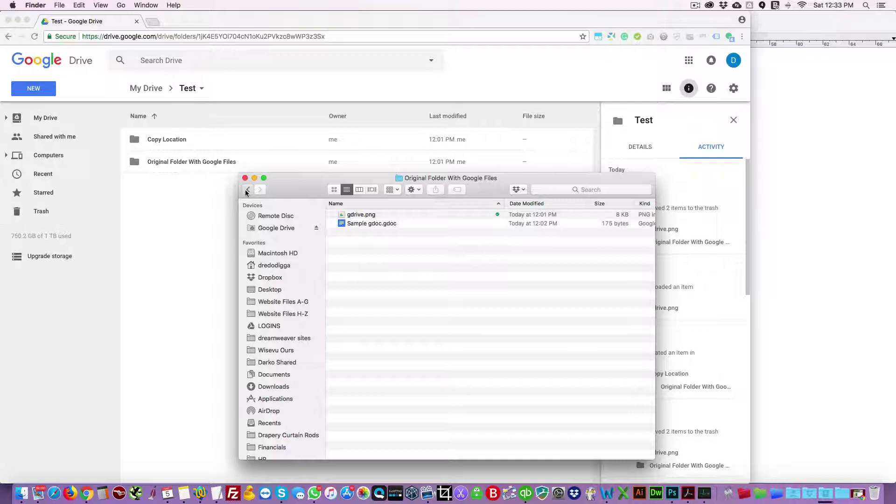
left_click(247, 189)
double_click(362, 214)
right_click(346, 251)
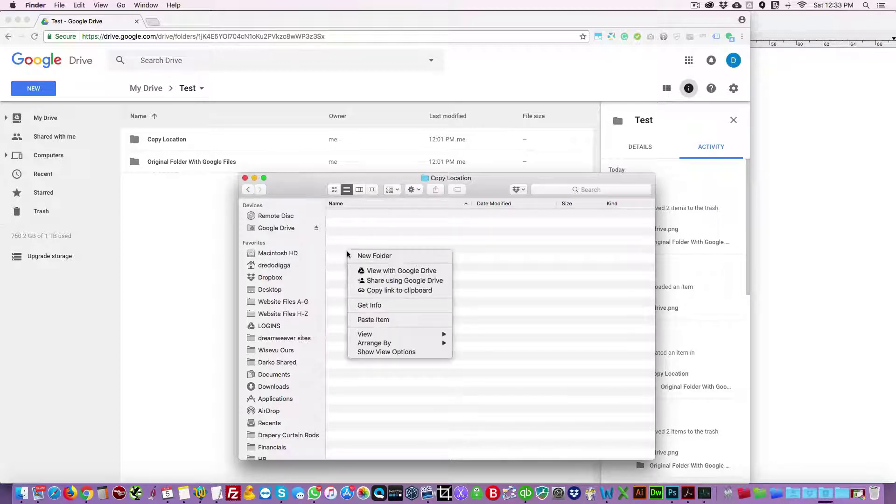
left_click(376, 321)
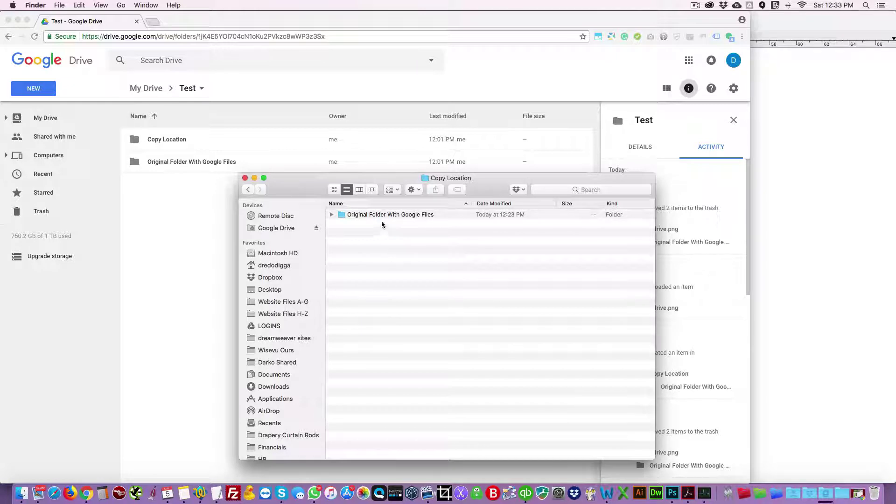
double_click(380, 215)
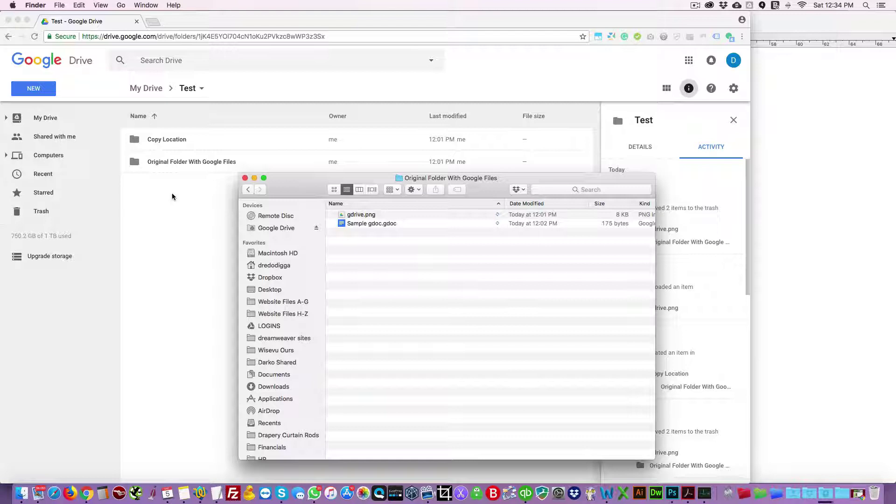
left_click_drag(300, 189, 298, 191)
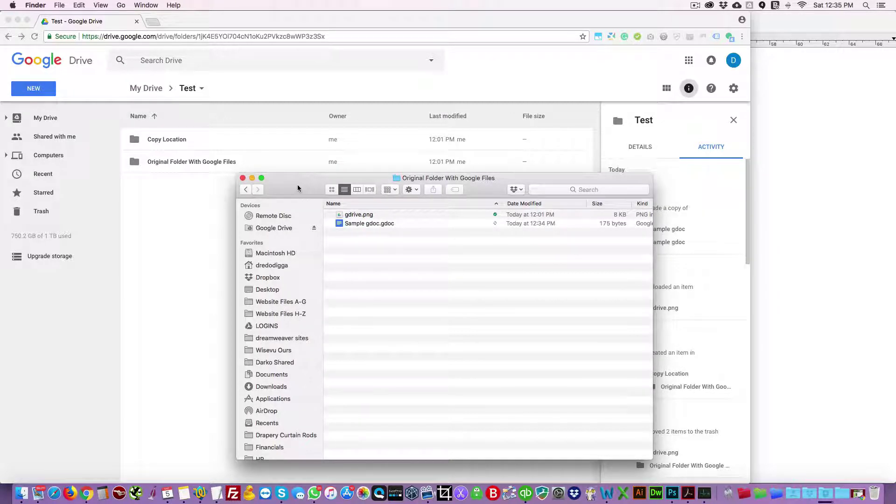
In Drive, open Copy Location and then the synced Original Folder With Google Files
left_click(157, 148)
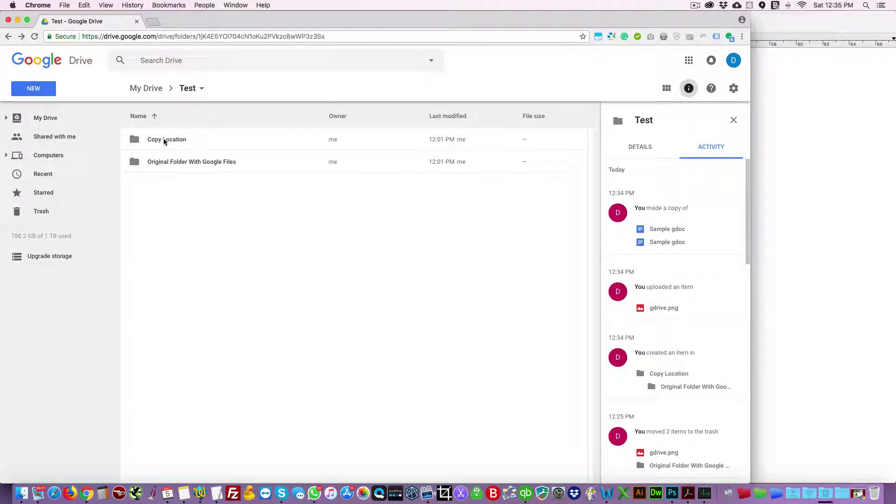
double_click(169, 139)
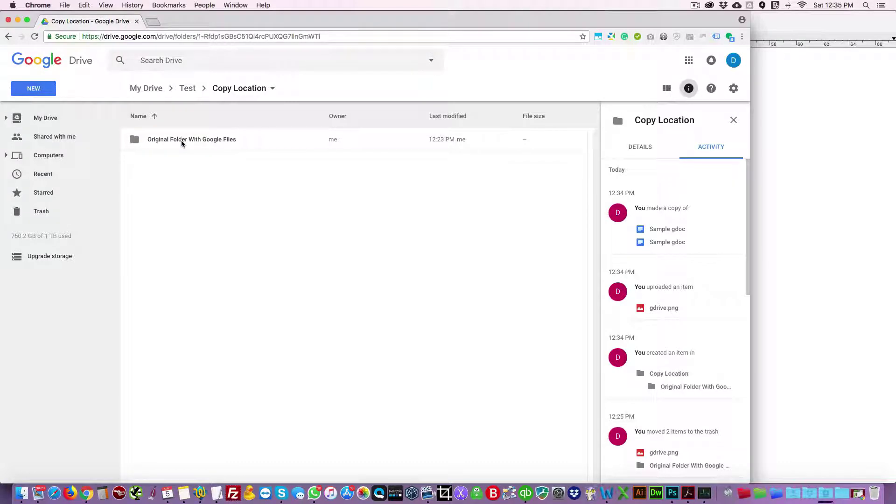
double_click(181, 140)
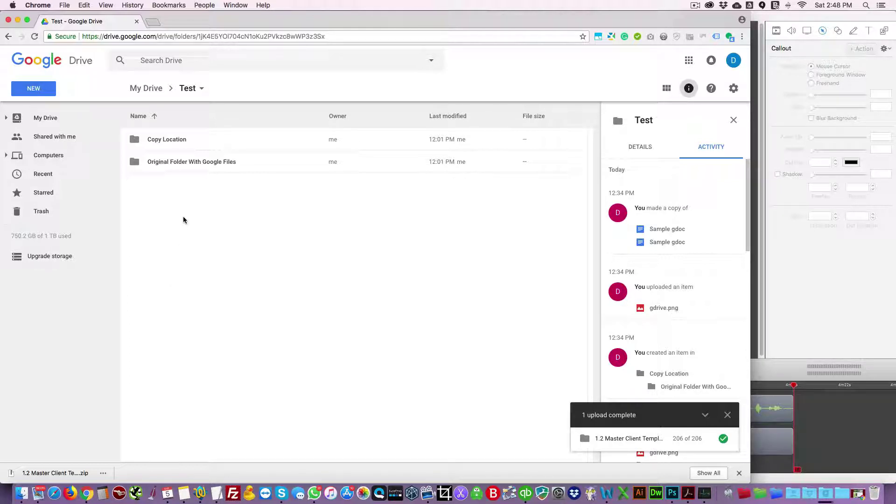
Download Original Folder With Google Files from Drive as a zip
left_click(173, 162)
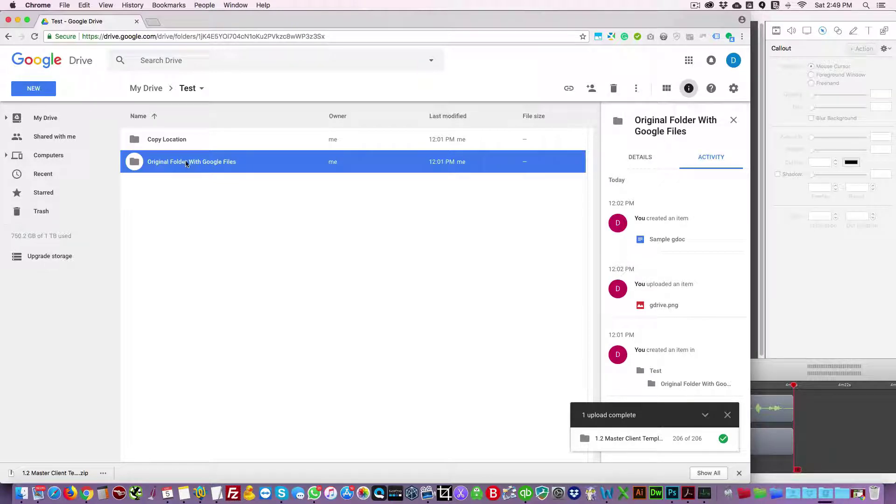
right_click(189, 163)
left_click(183, 164)
double_click(184, 164)
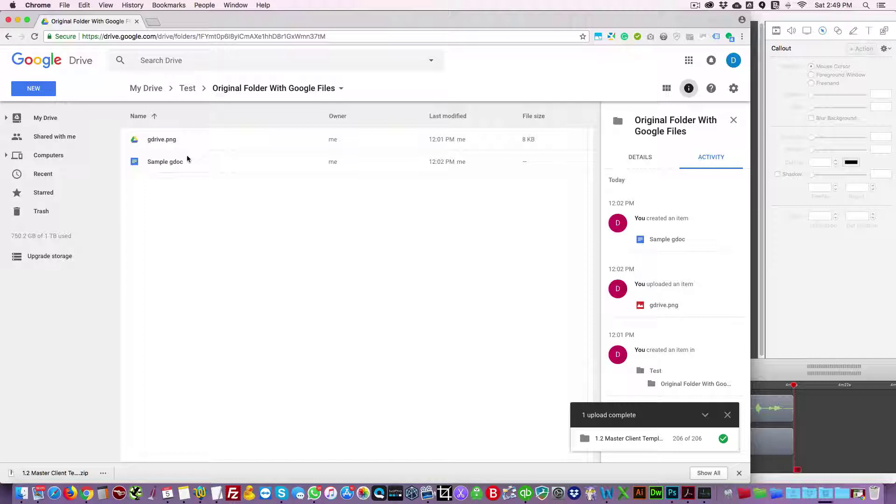
left_click(182, 93)
right_click(164, 164)
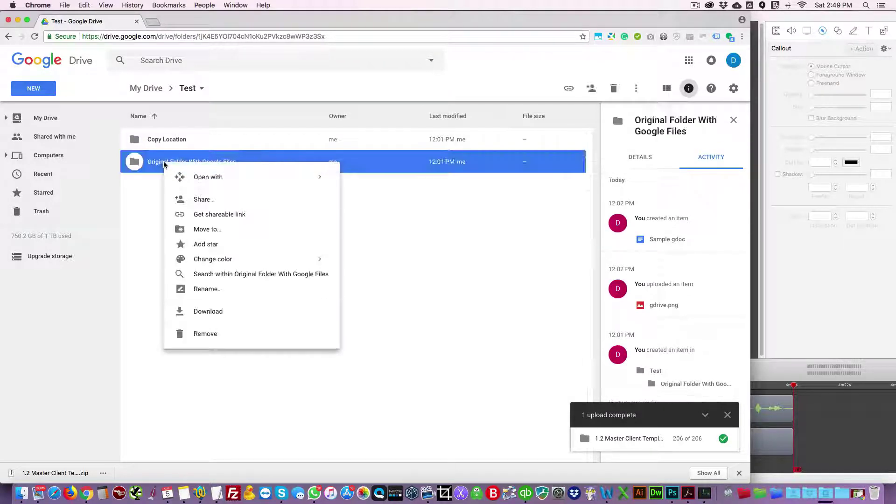
left_click(204, 312)
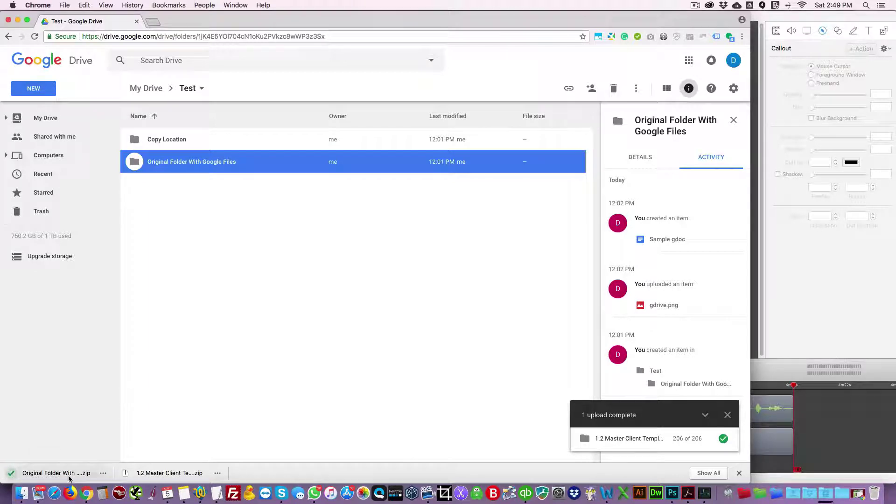
Remove the copied folder from Copy Location, leaving it empty
left_click(166, 143)
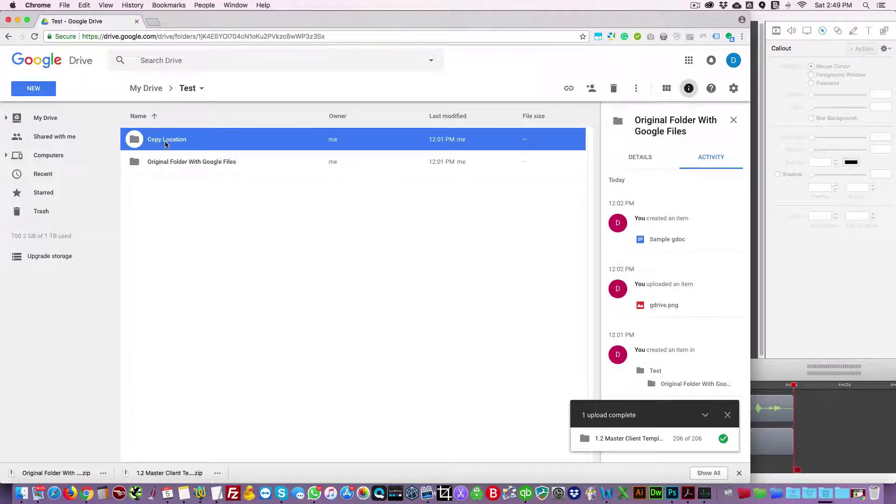
double_click(166, 143)
left_click(168, 144)
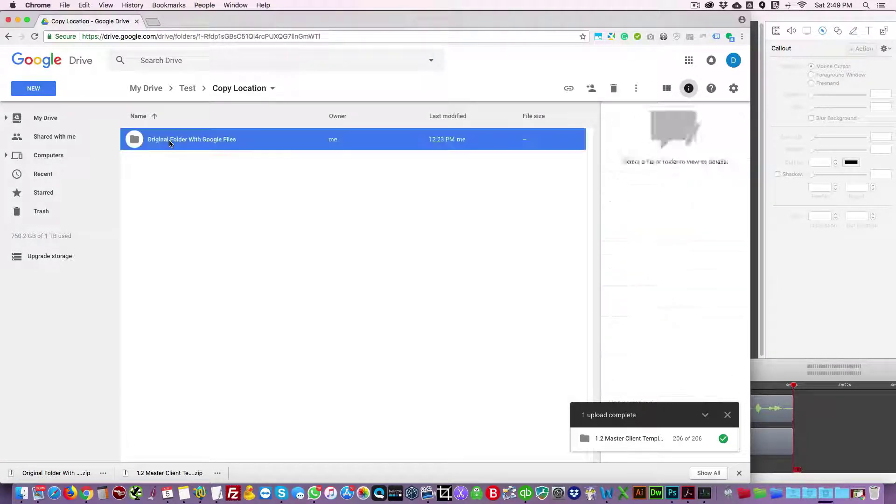
right_click(195, 140)
left_click(232, 310)
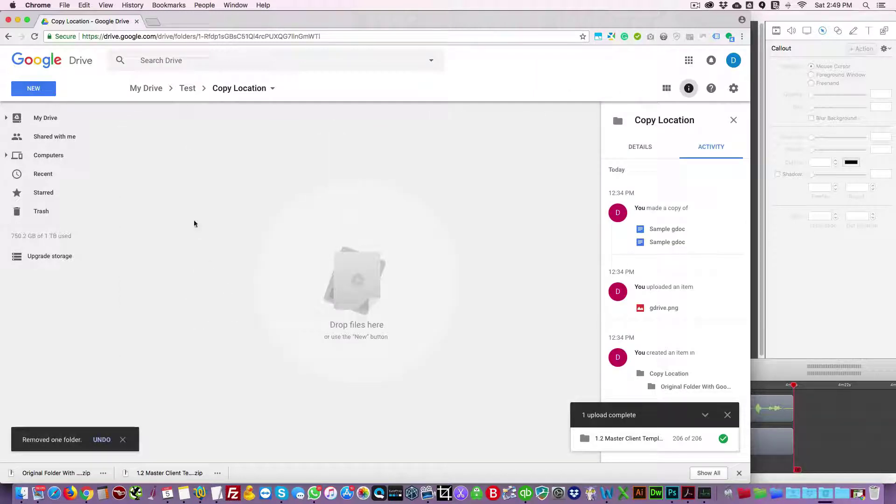
Upload Original Folder With Google Files and its 2 files into Copy Location, then open it
right_click(266, 173)
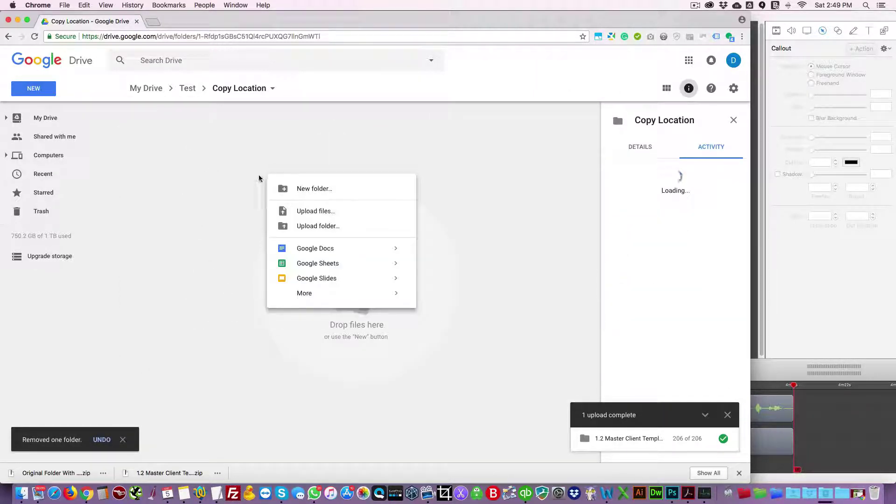
left_click(311, 227)
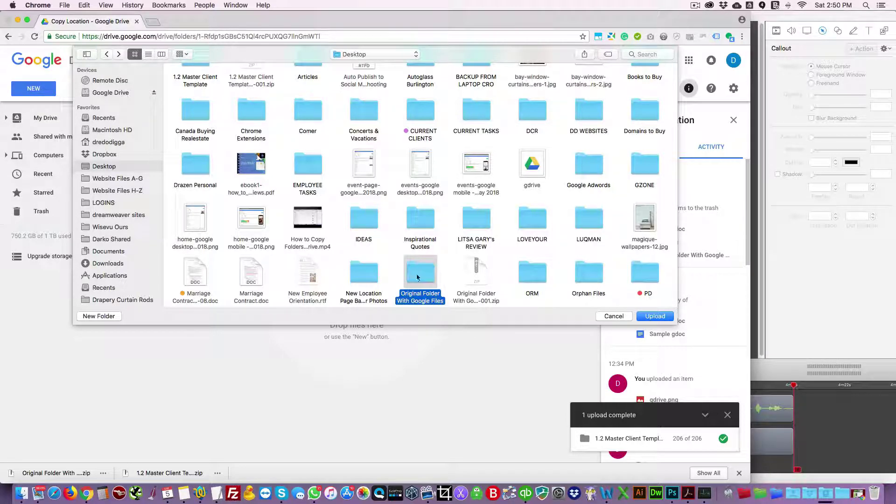
left_click(660, 318)
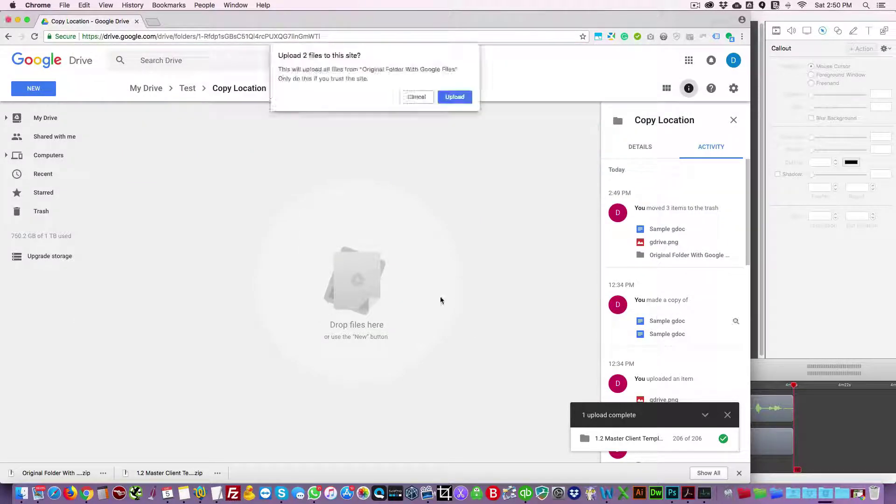
left_click(452, 97)
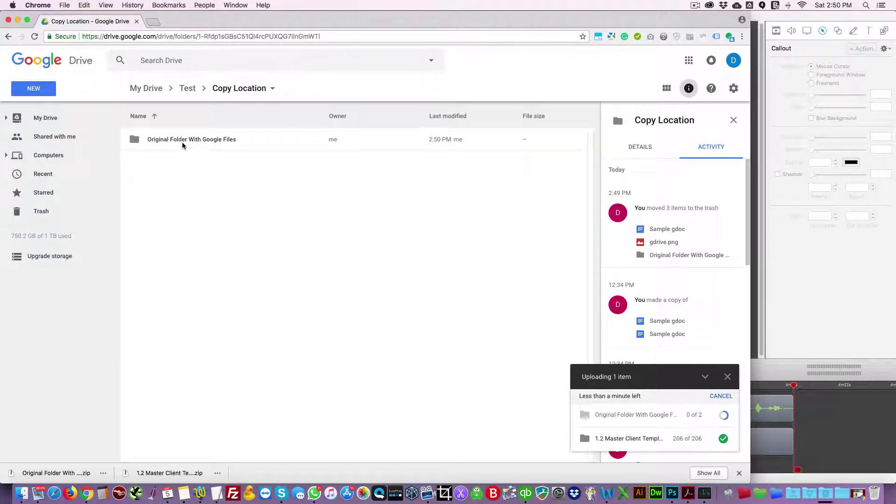
left_click(182, 143)
double_click(182, 141)
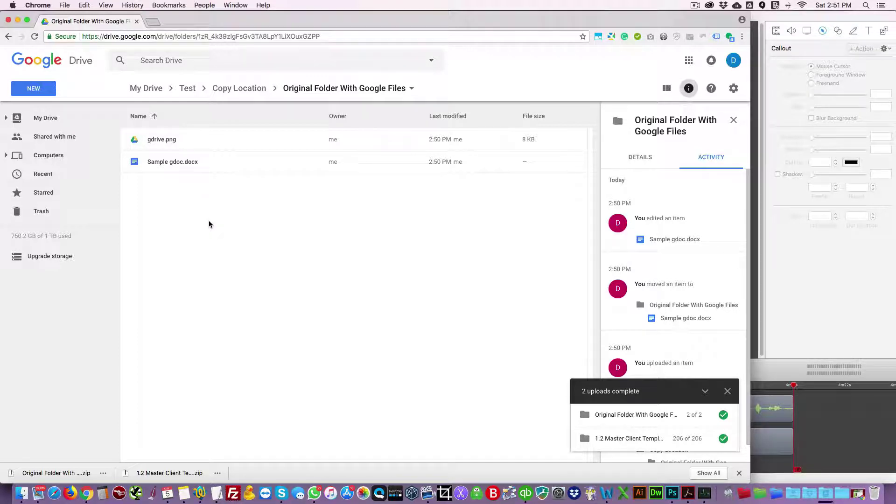
key("super+Tab")
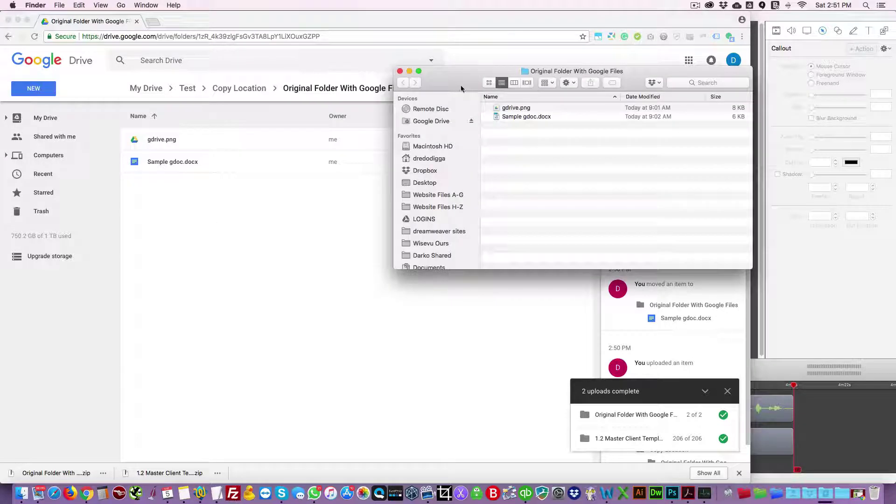
left_click_drag(461, 87, 461, 105)
left_click(515, 135)
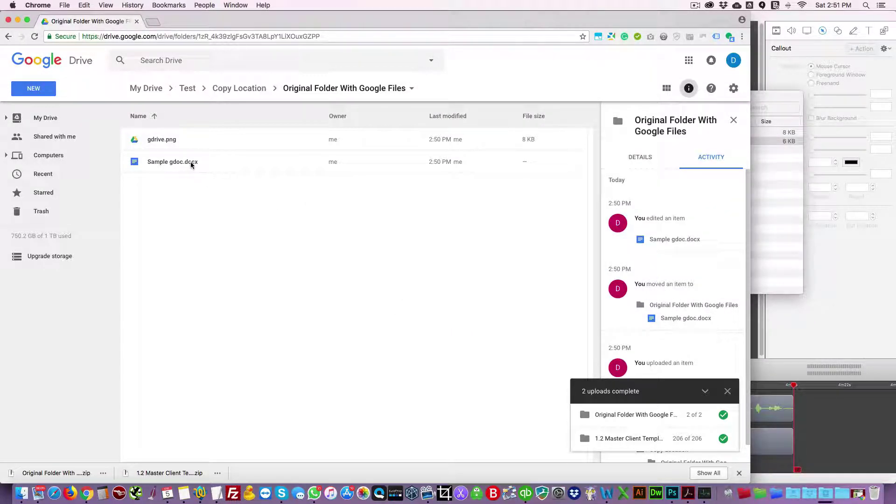
left_click(177, 165)
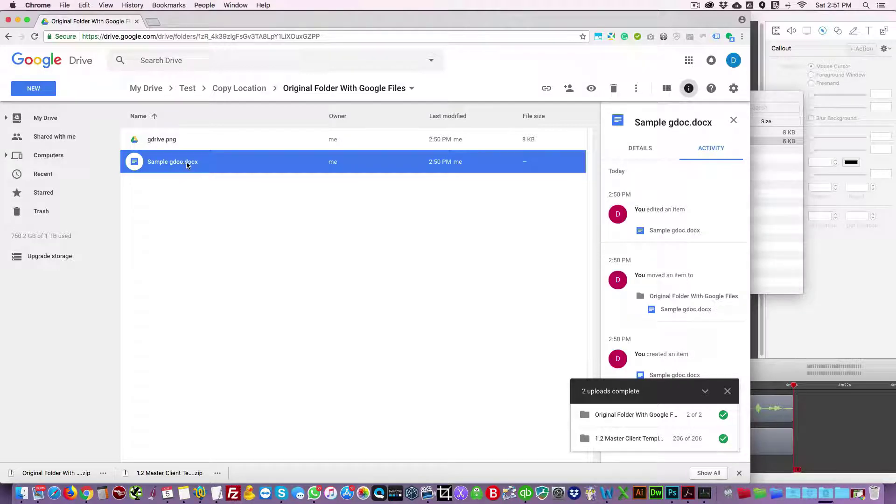
double_click(186, 164)
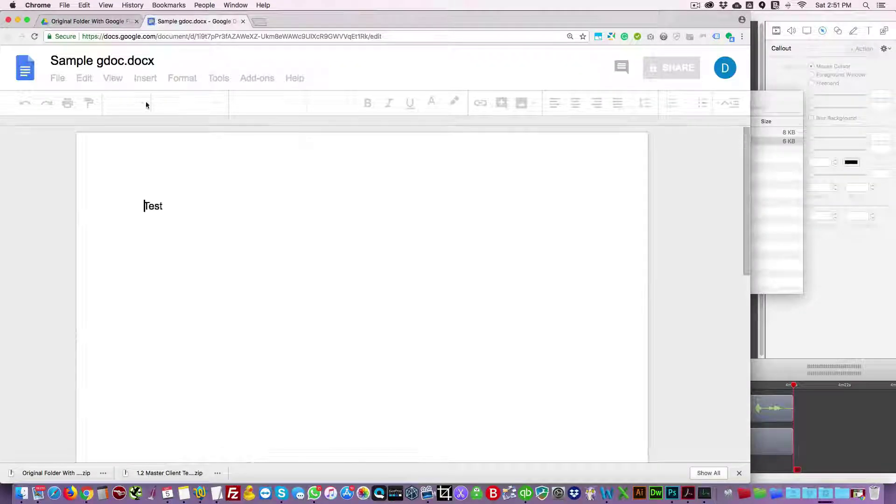
left_click(243, 21)
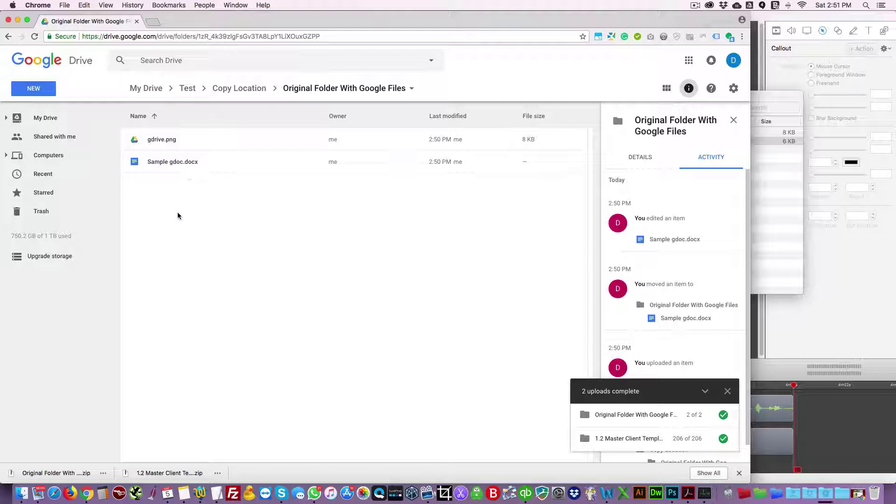
In Drive Settings, tick 'Convert uploaded files to Google Docs editor format' and save
left_click(734, 88)
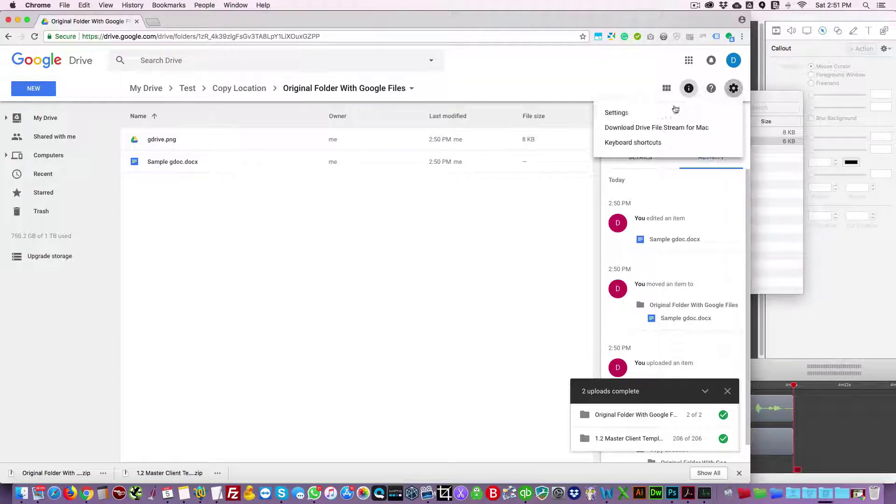
left_click(608, 114)
left_click(351, 216)
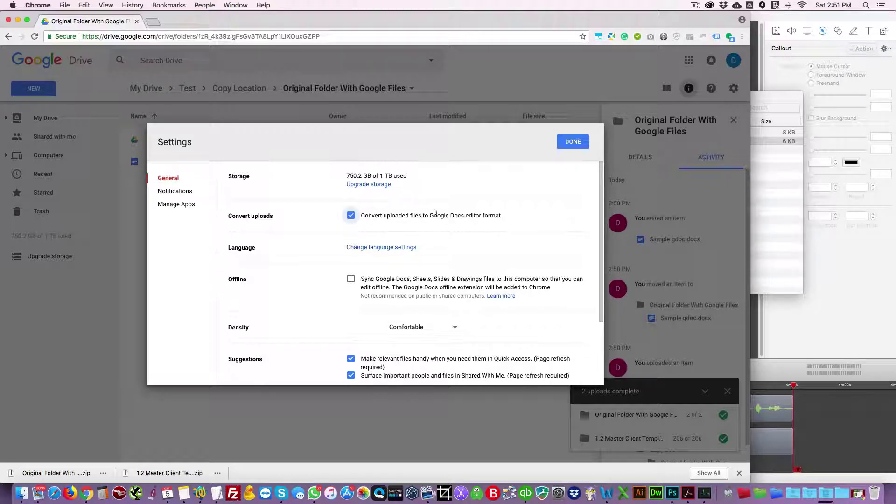
left_click(573, 141)
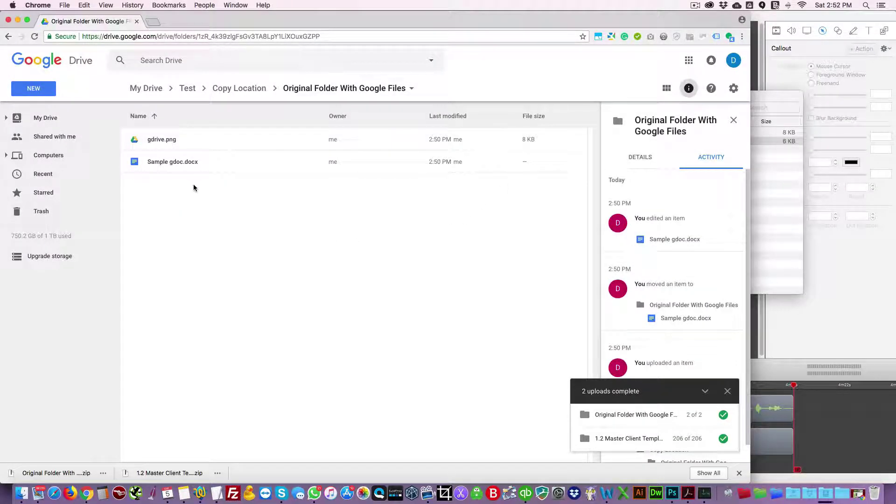